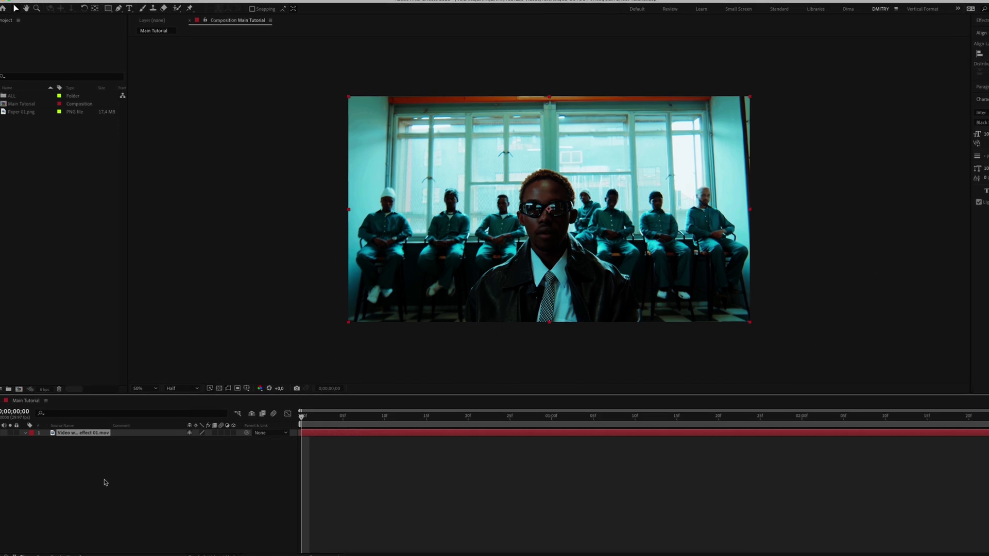
Duplicate the footage layer into seven copies and start naming the top layers 01, 02 and 03.
key("super+d")
key("super+d")
key("super+d")
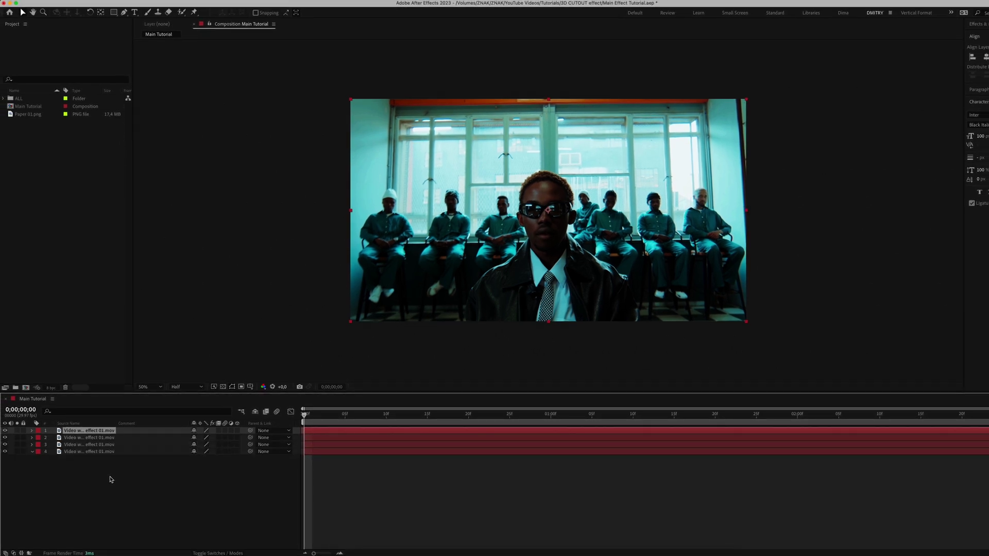
key("super+d")
key("super+d")
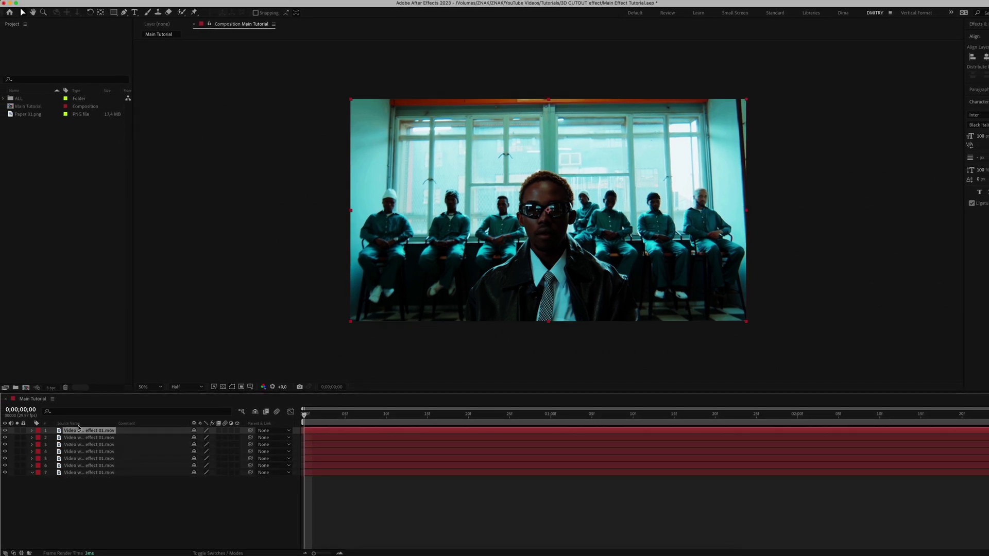
type("01")
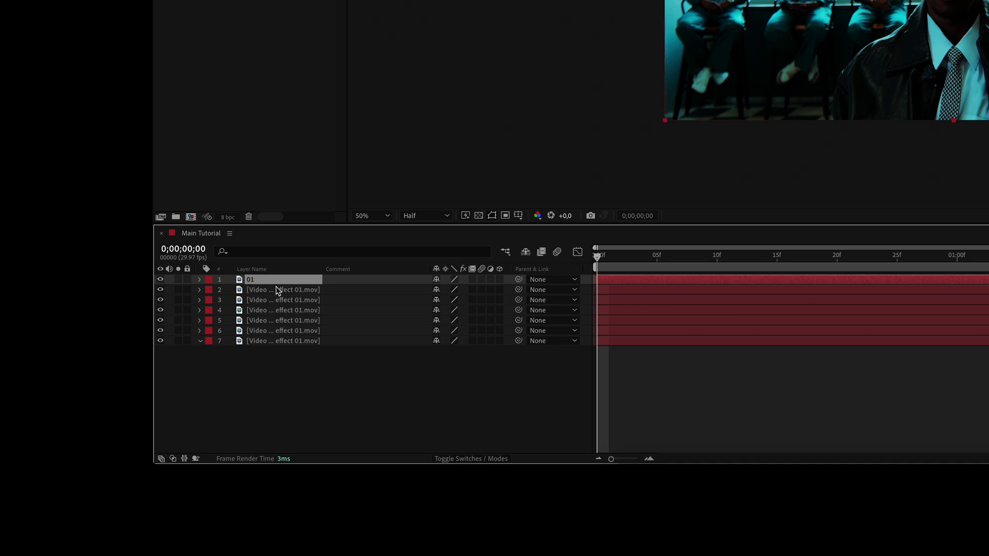
left_click(277, 291)
key("Return")
type("02")
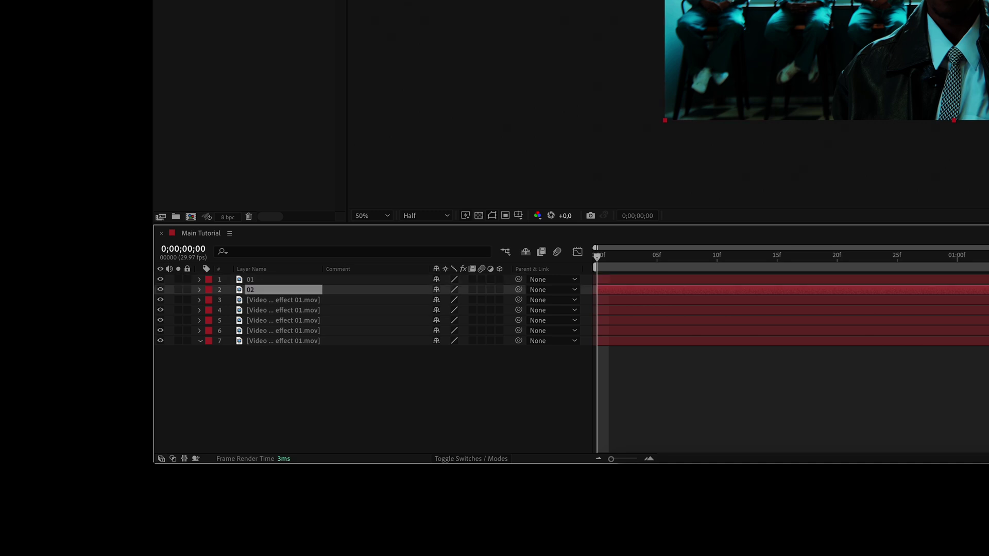
left_click(276, 301)
key("Return")
Finish naming layer 03, then draw a rectangle mask over the face on layer 01.
type("03")
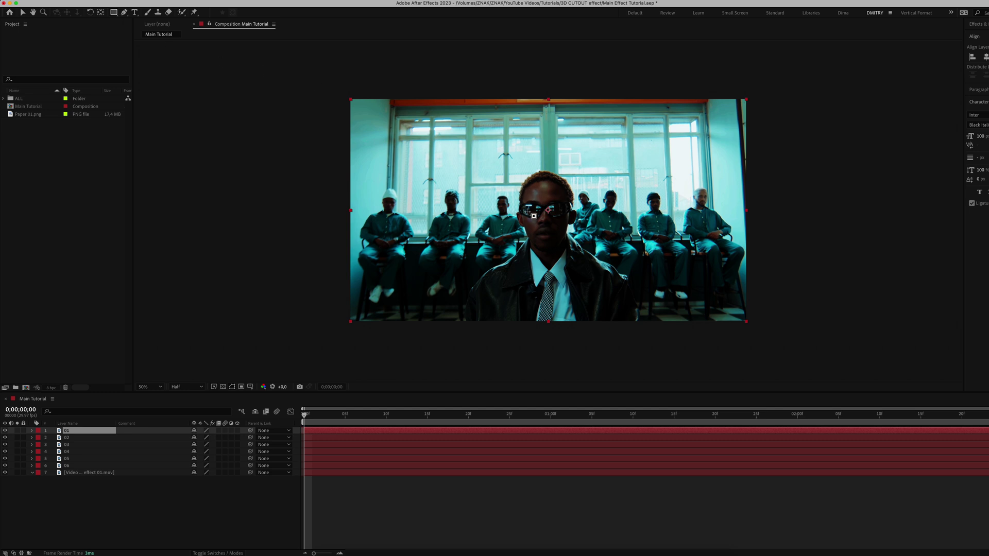
scroll(533, 216, "up", 2)
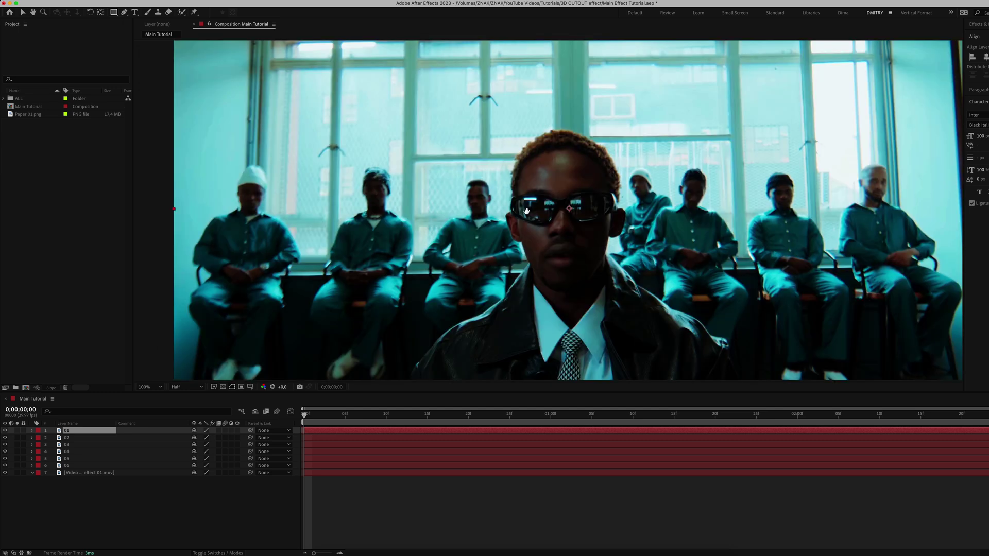
left_click_drag(525, 209, 515, 199)
mouse_move(480, 158)
left_mouse_down()
mouse_move(554, 249)
mouse_move(551, 238)
left_mouse_up()
Draw rectangle masks on layer 02, layer 03 over the sunglasses, and layer 06 below them.
key("ctrl+Down")
mouse_move(554, 96)
left_mouse_down()
mouse_move(579, 202)
mouse_move(607, 236)
mouse_move(636, 237)
left_mouse_up()
key("ctrl+Down")
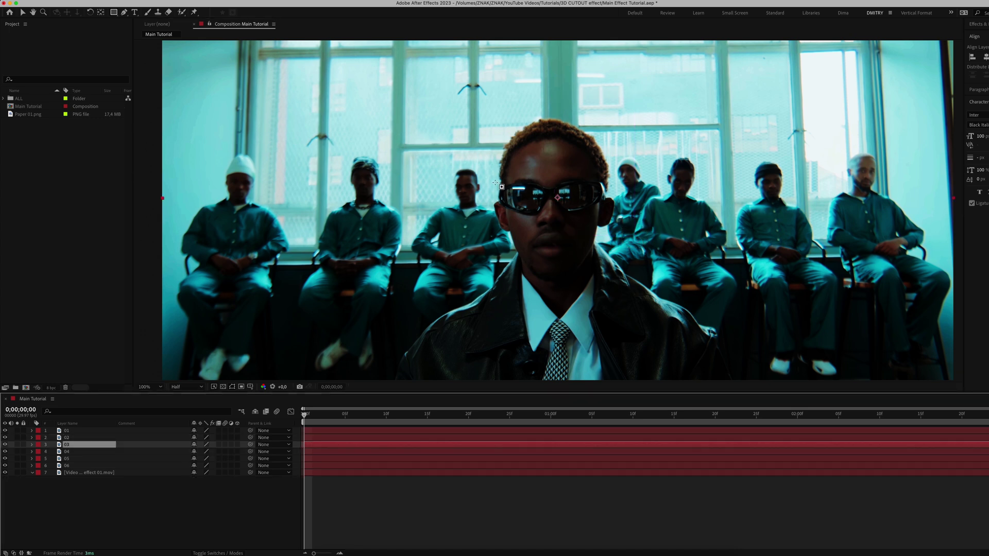
left_click_drag(494, 182, 605, 180)
key("v")
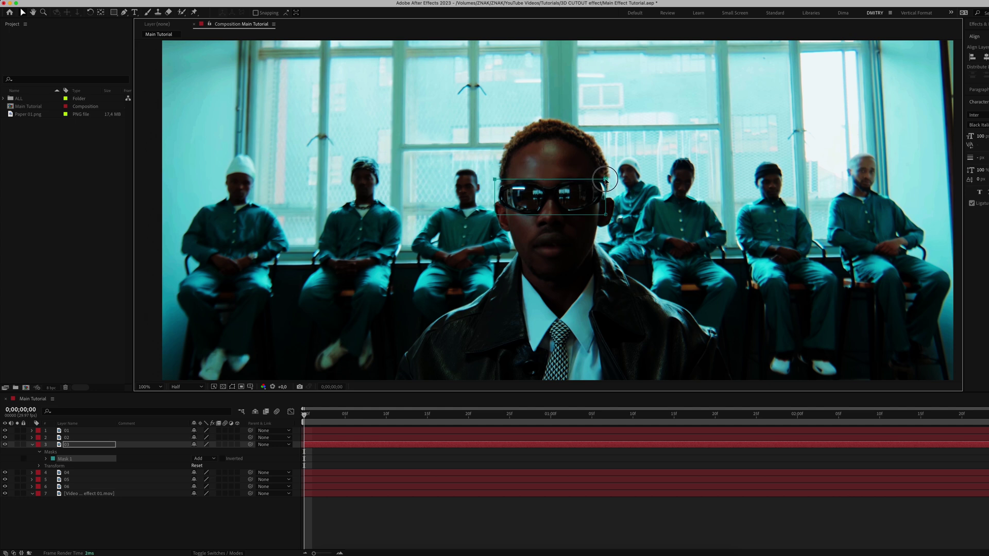
left_click_drag(492, 223, 614, 301)
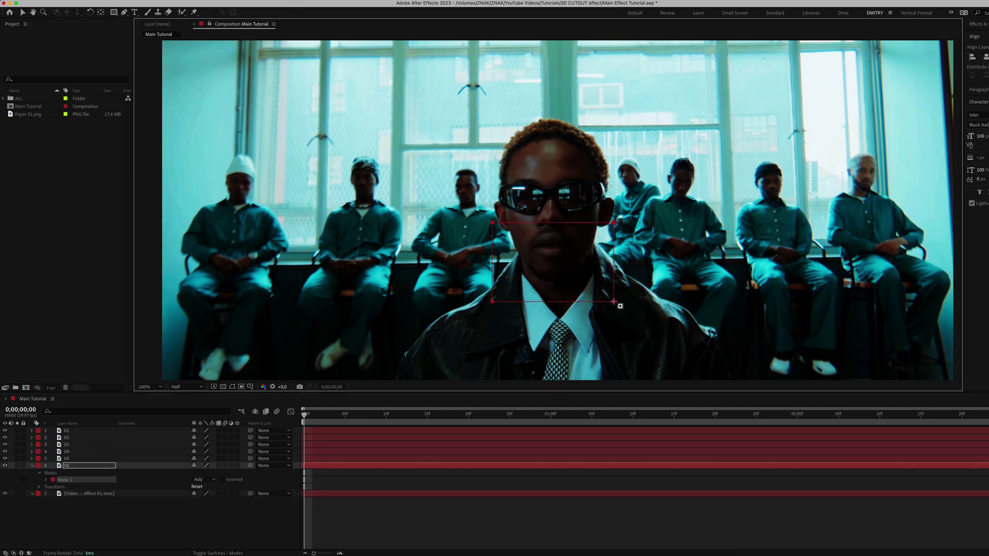
left_click(613, 302)
scroll(569, 211, "down", 2)
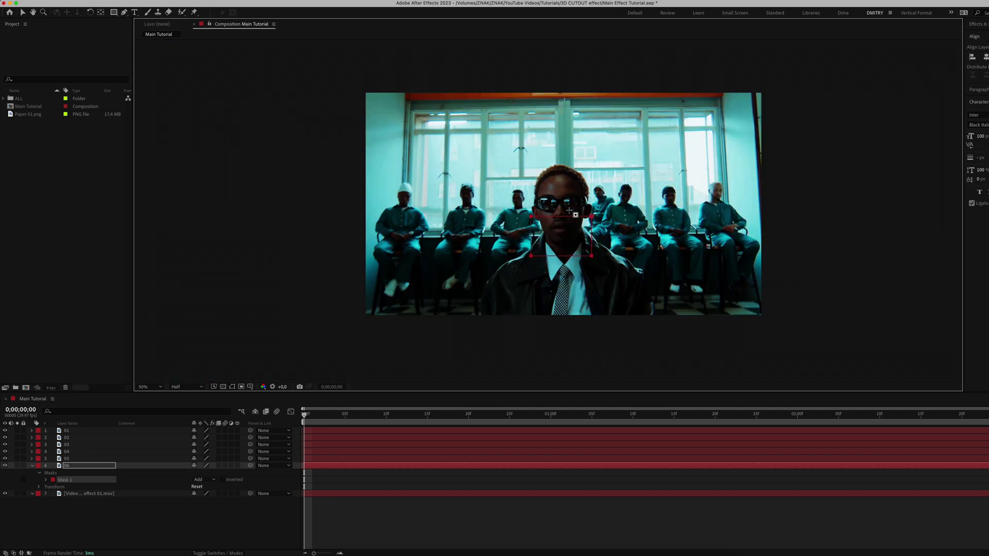
Select layers 01–06 and centre each anchor point in its layer content.
left_click(32, 466)
left_click(70, 433, "shift")
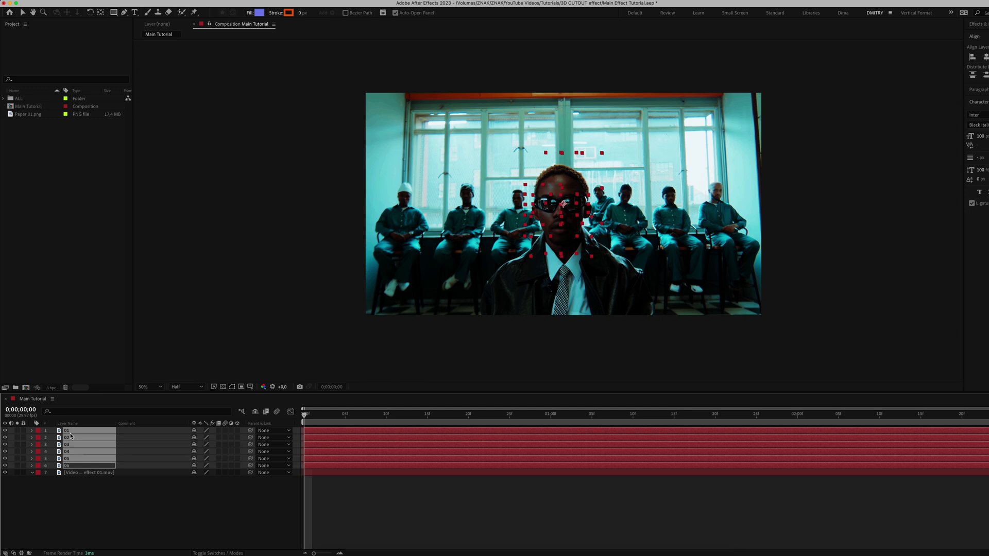
key("v")
right_click(571, 242)
mouse_move(588, 281)
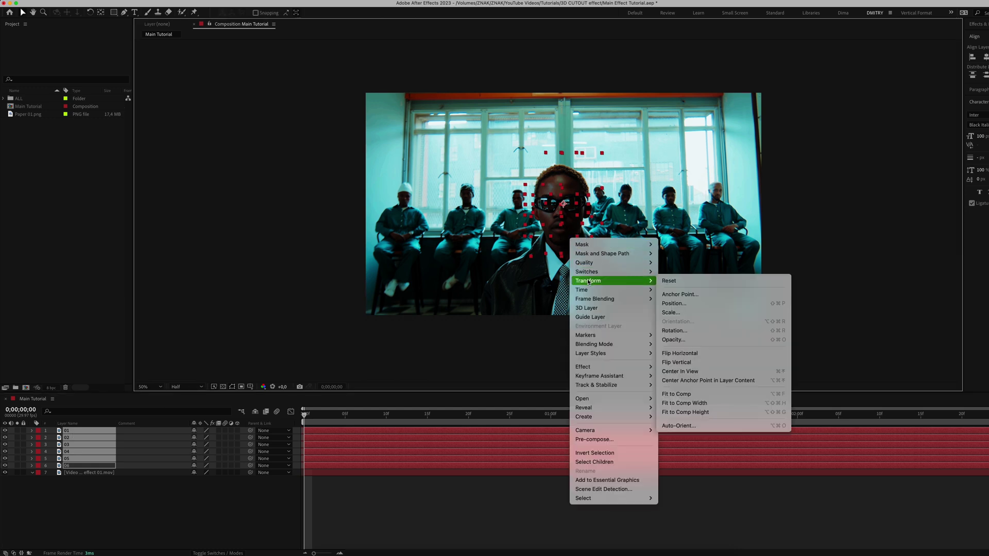
left_click(673, 381)
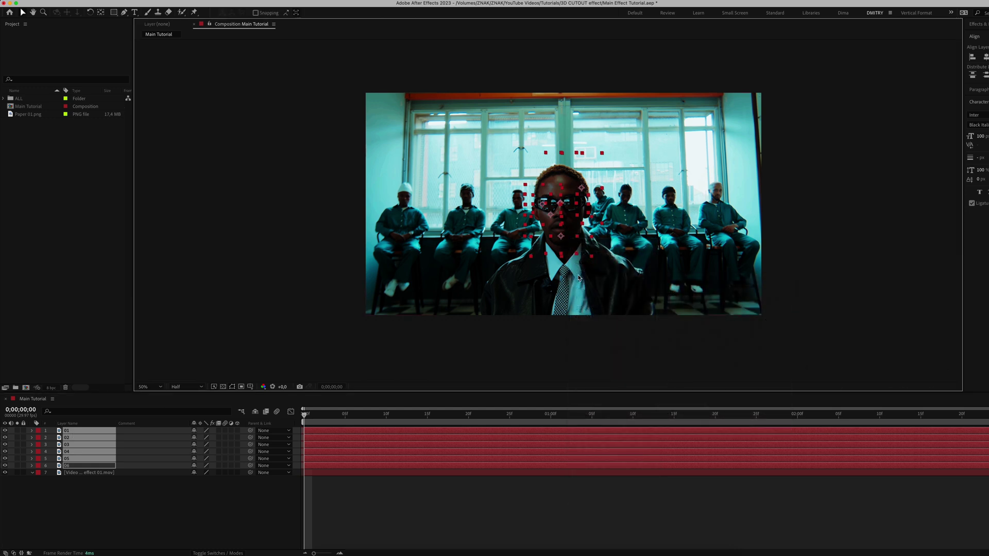
right_click(67, 484)
Add a Two-Node 35mm camera named Camera 1.
mouse_move(150, 448)
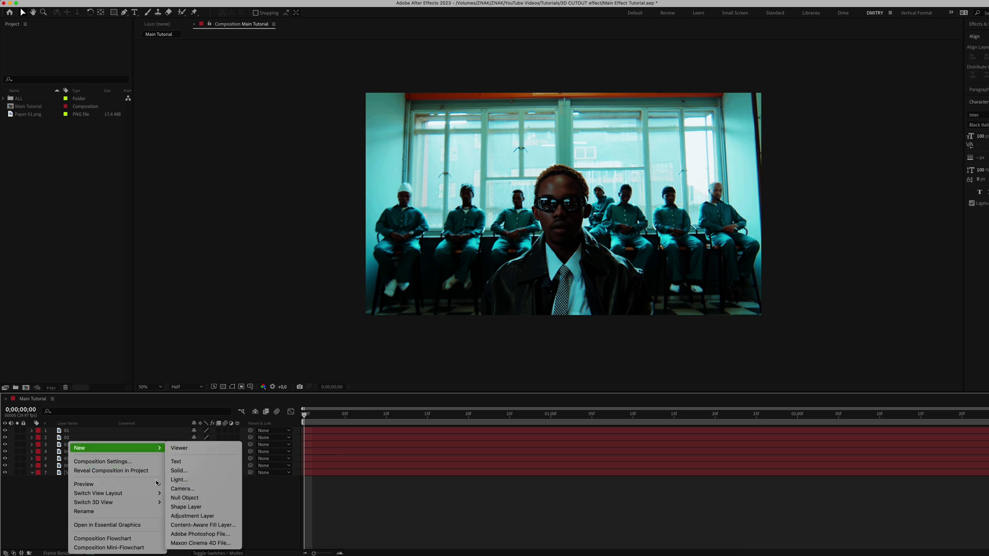
left_click(180, 489)
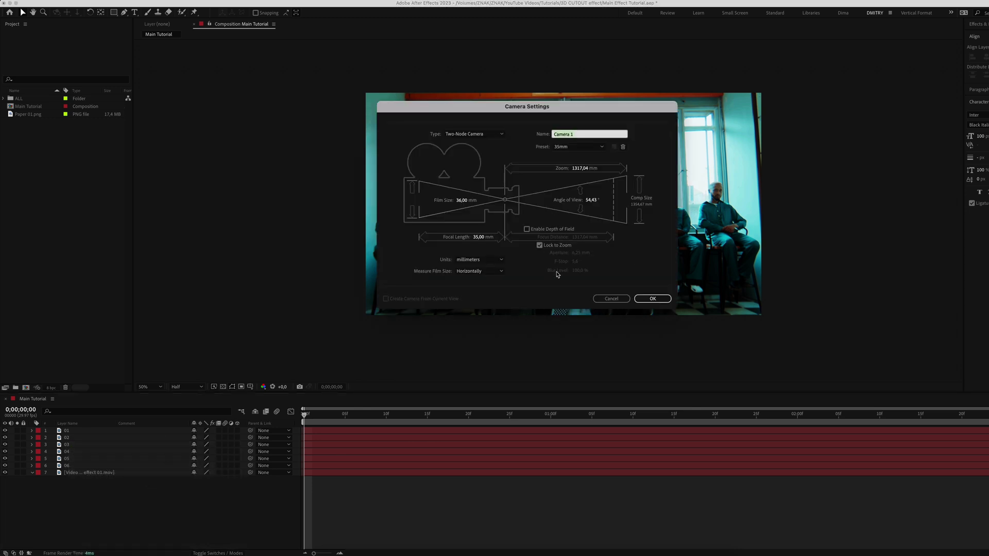
left_click(650, 298)
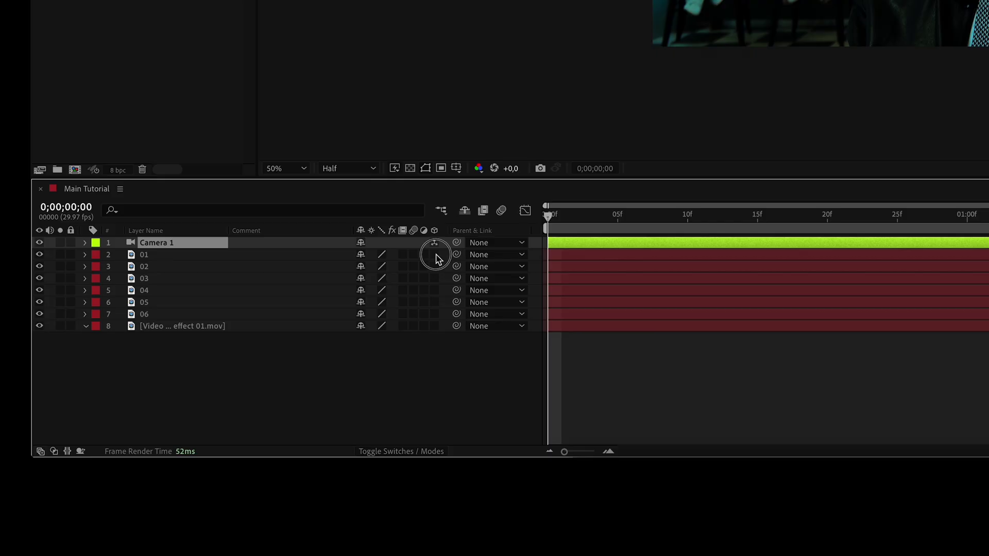
Switch all eight clip layers to 3D.
left_click_drag(239, 437, 240, 455)
left_click_drag(440, 289, 437, 330)
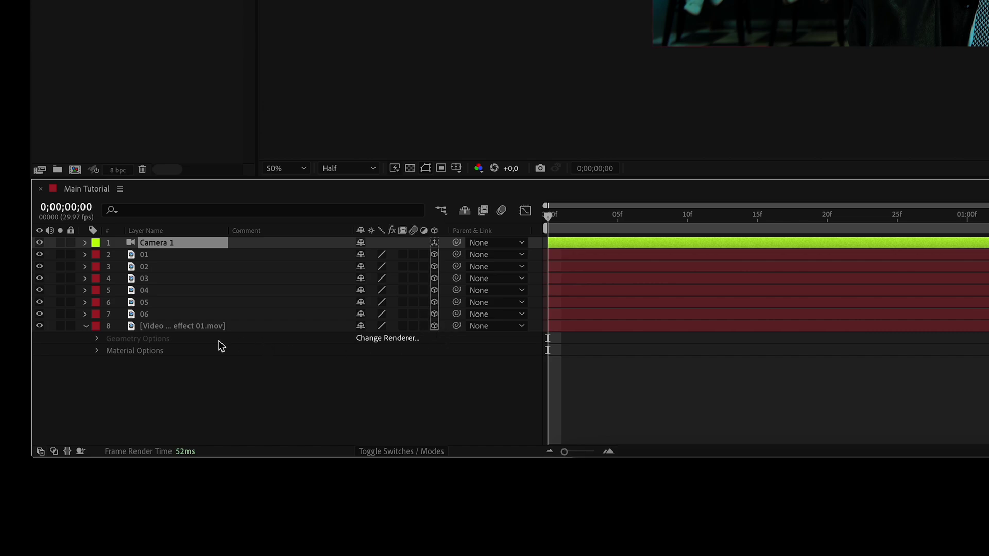
left_click(85, 326)
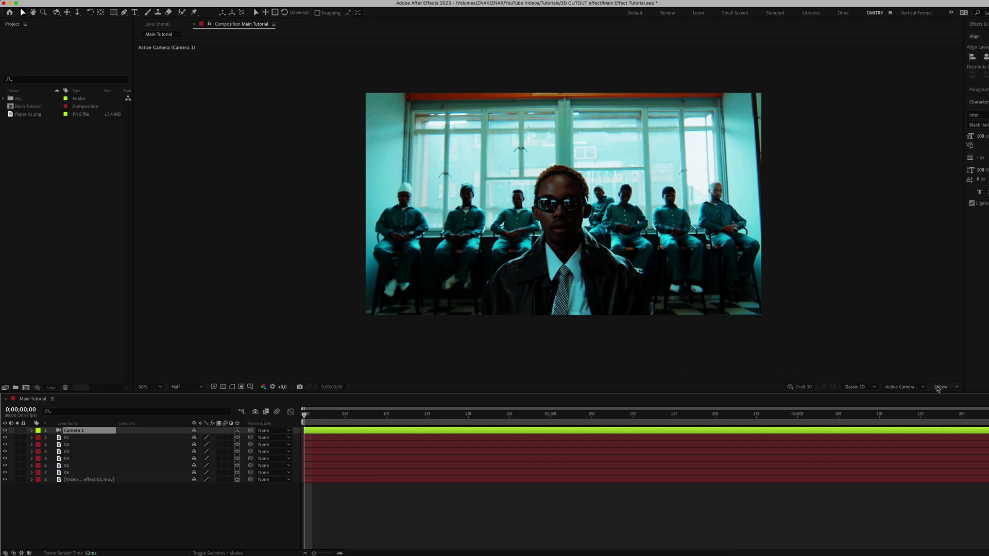
left_click(937, 387)
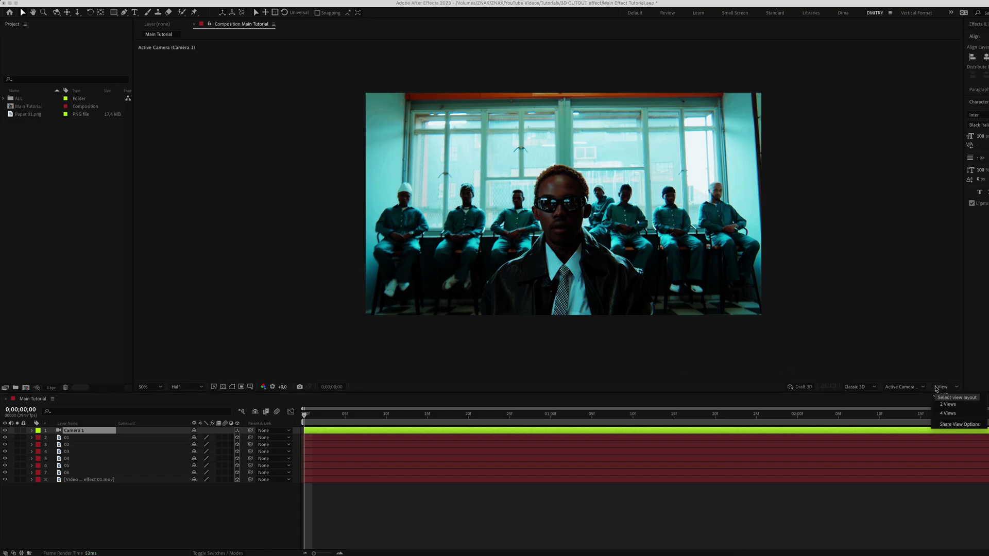
Use a 2 Views layout with the left view set to Top, then drag layer 01 forward in Z.
left_click(945, 407)
left_click(901, 387)
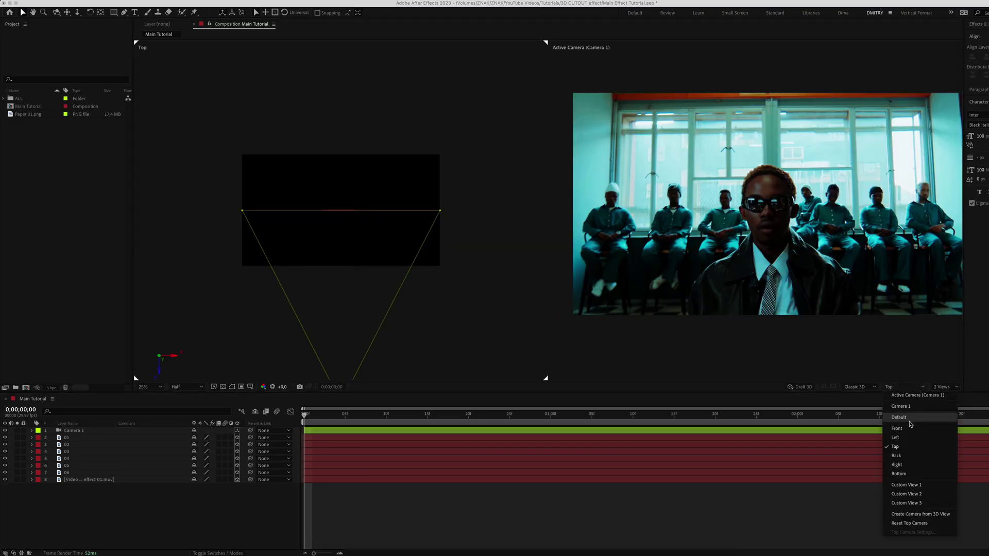
left_click(903, 426)
left_click(901, 395)
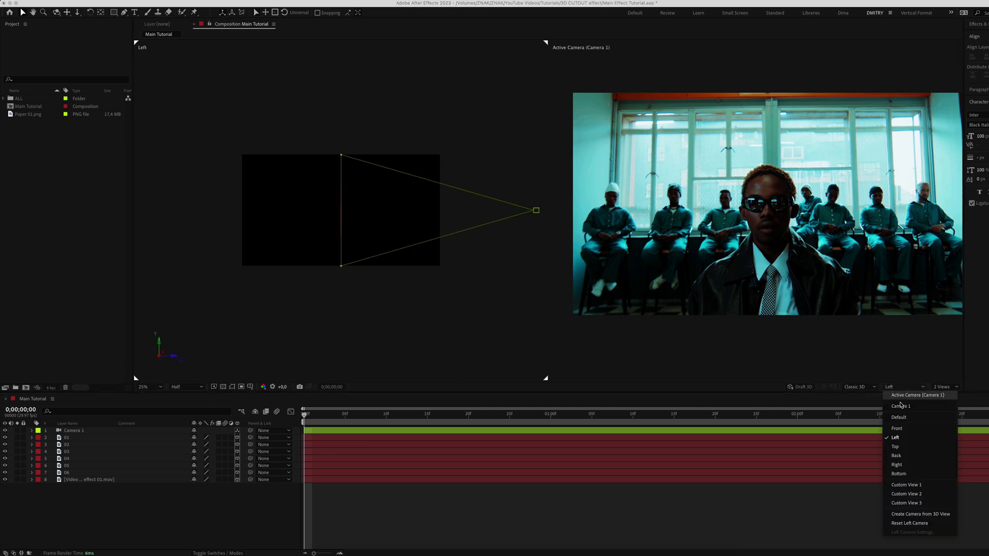
left_click(900, 445)
left_click(902, 391)
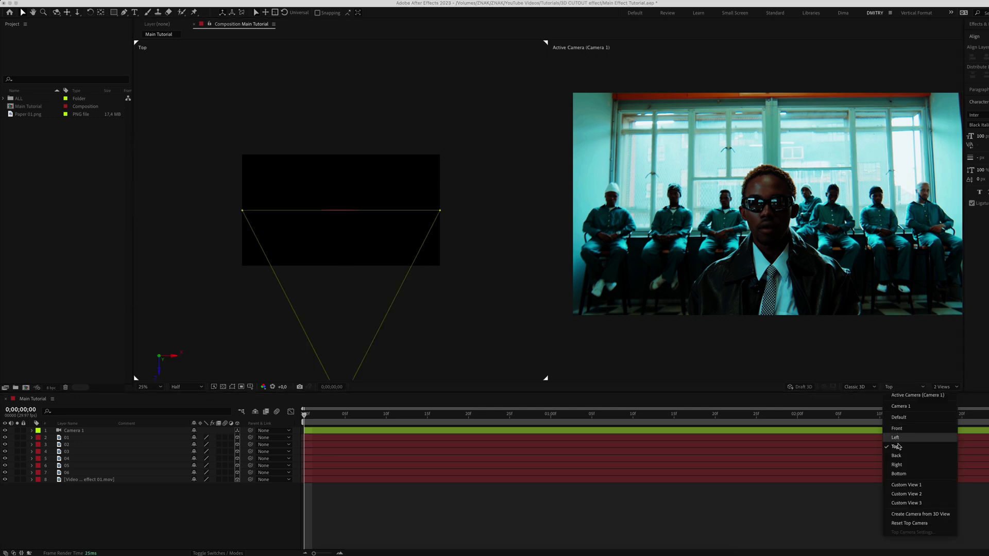
left_click(898, 455)
left_click(905, 389)
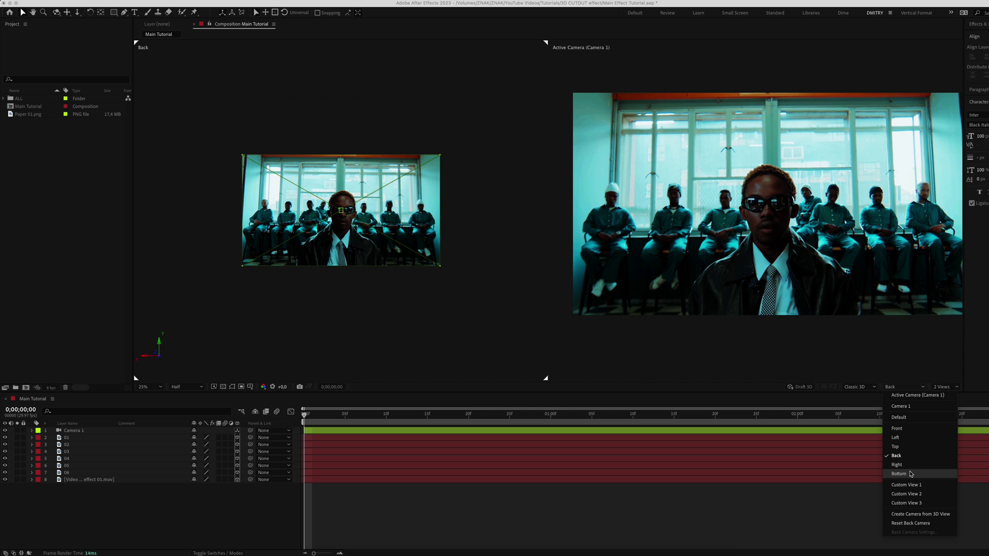
left_click(900, 445)
left_click_drag(330, 239, 330, 272)
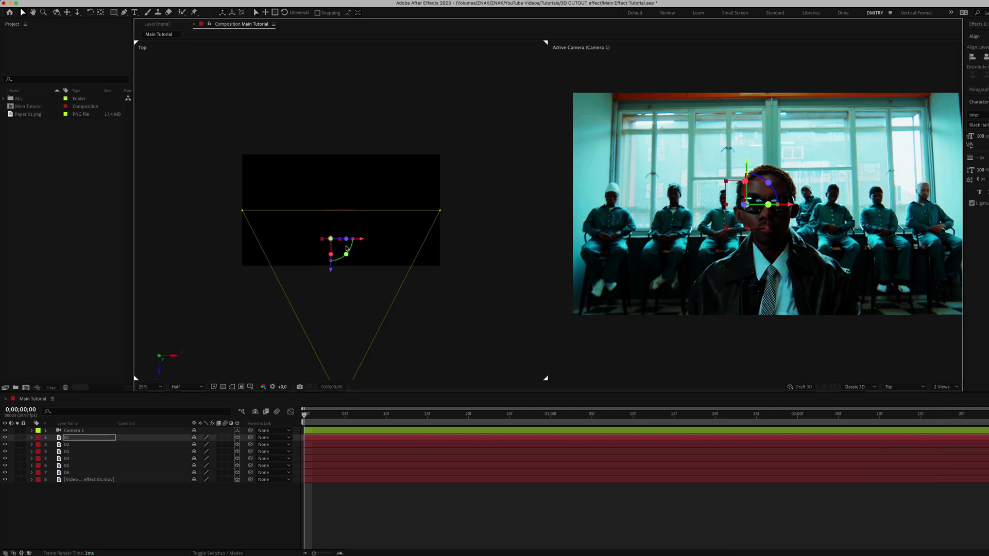
Shift layer 01 left and slightly down, fine-tune its depth, and save the project.
mouse_move(363, 241)
left_mouse_down()
mouse_move(340, 240)
mouse_move(348, 240)
left_mouse_up()
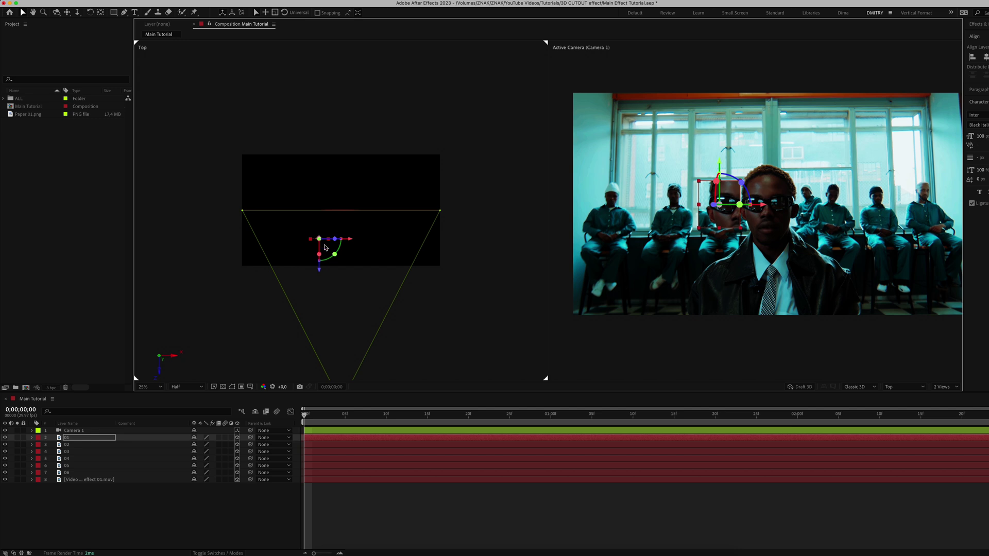
left_click_drag(720, 162, 723, 170)
key("super+s")
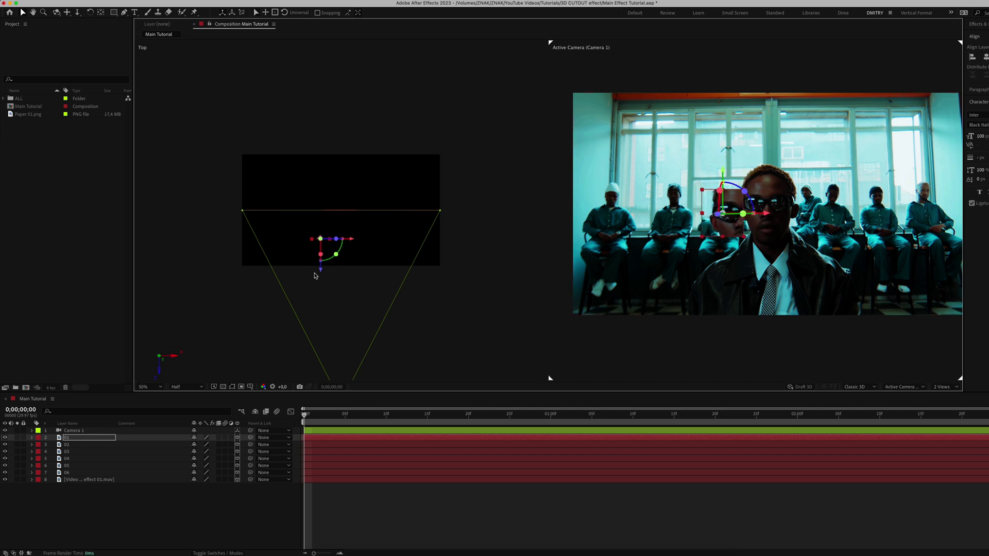
left_click_drag(320, 271, 320, 276)
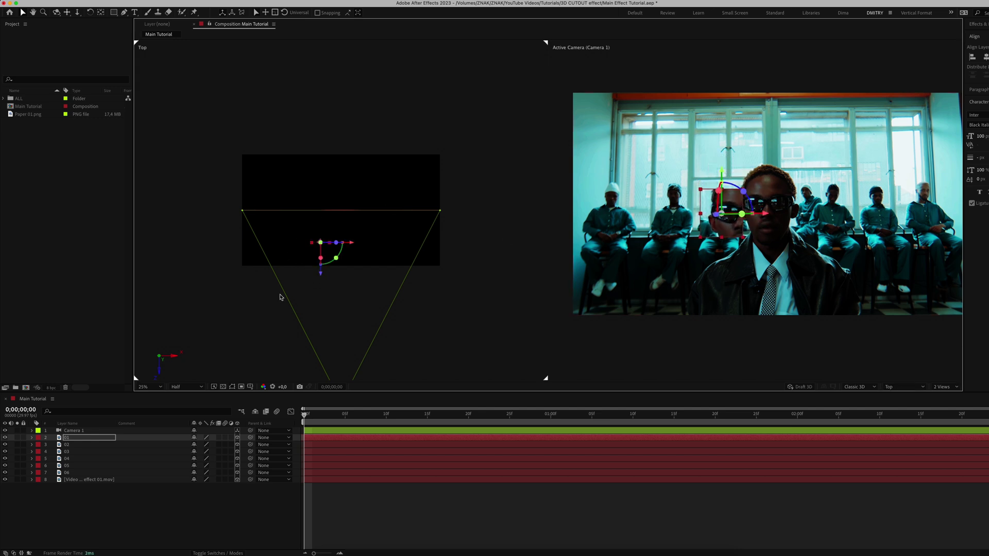
Push layer 02 to Z -520 and layer 06 to Z -1984, then move the 06 piece left and up.
left_click(79, 446)
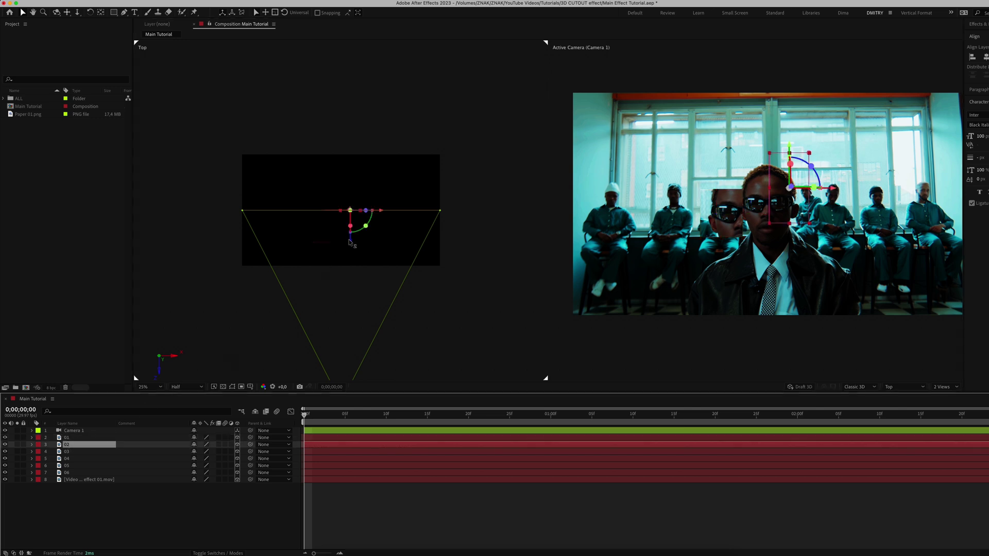
left_click_drag(350, 243, 350, 270)
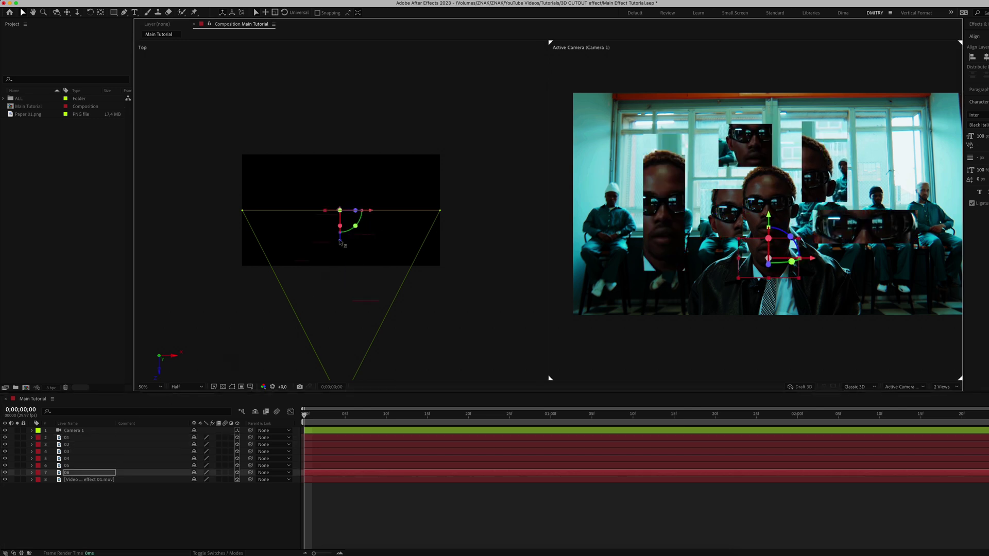
left_click_drag(339, 242, 334, 346)
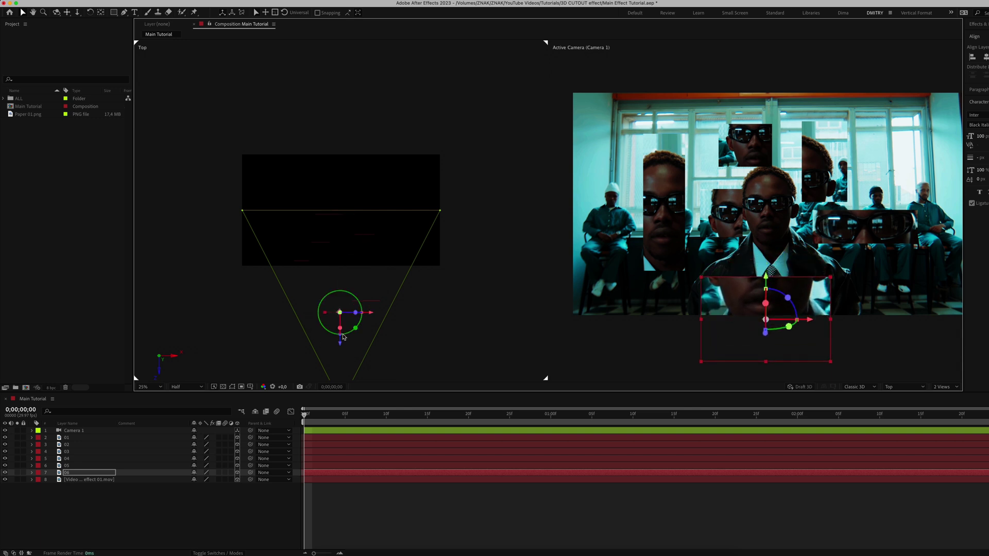
left_click_drag(807, 319, 748, 265)
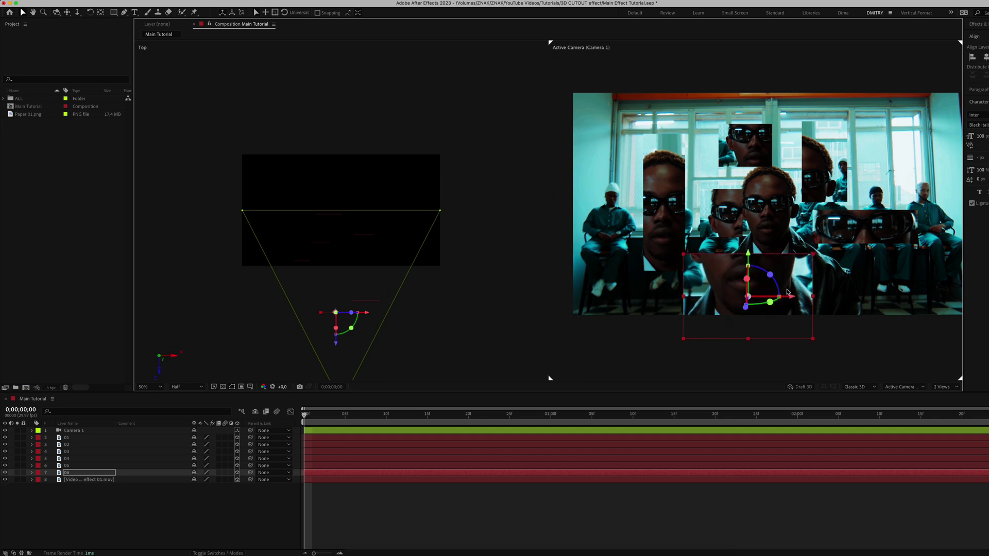
left_click_drag(793, 297, 797, 297)
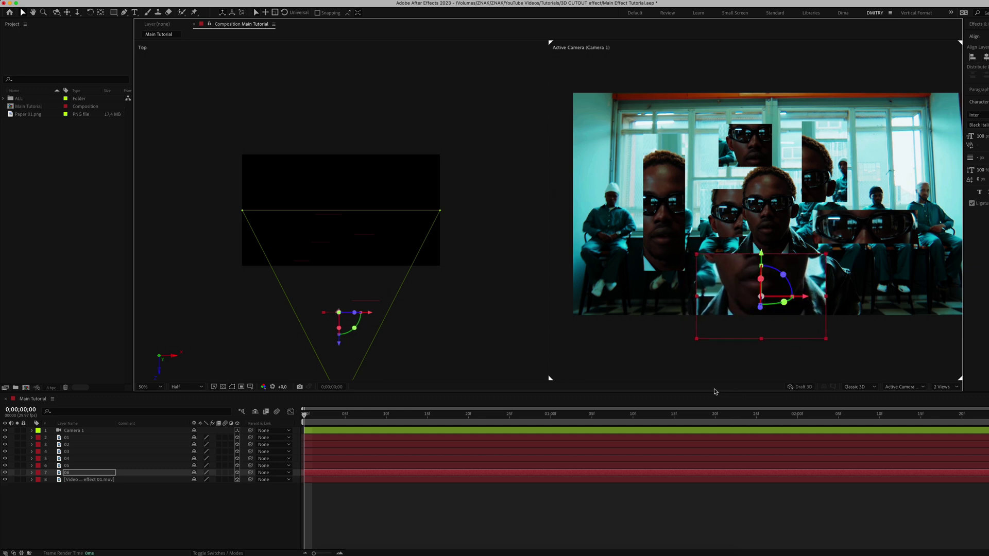
left_click(32, 433)
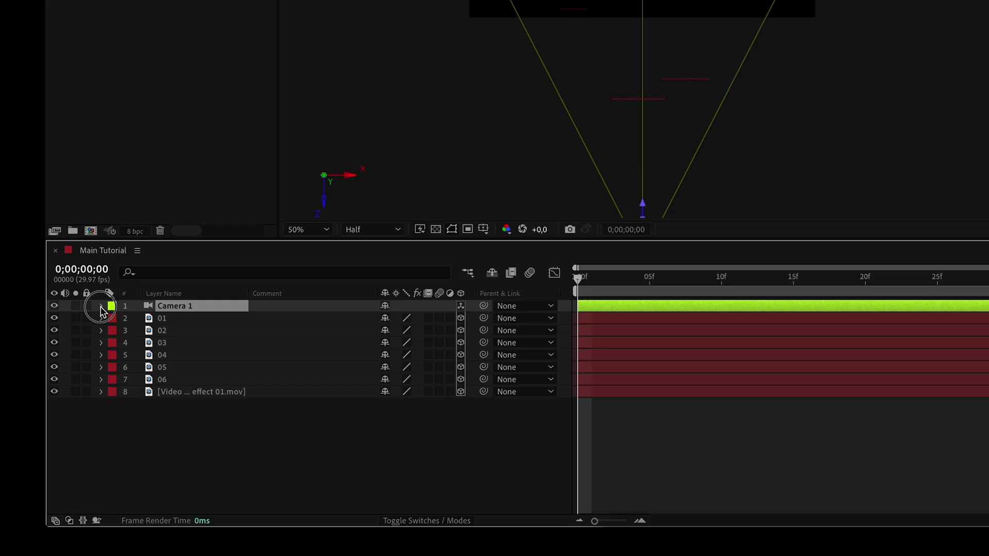
left_click(101, 307)
Keyframe Camera 1's Point of Interest and Position, pushing it forward by 0;00;01;15.
left_click(115, 319)
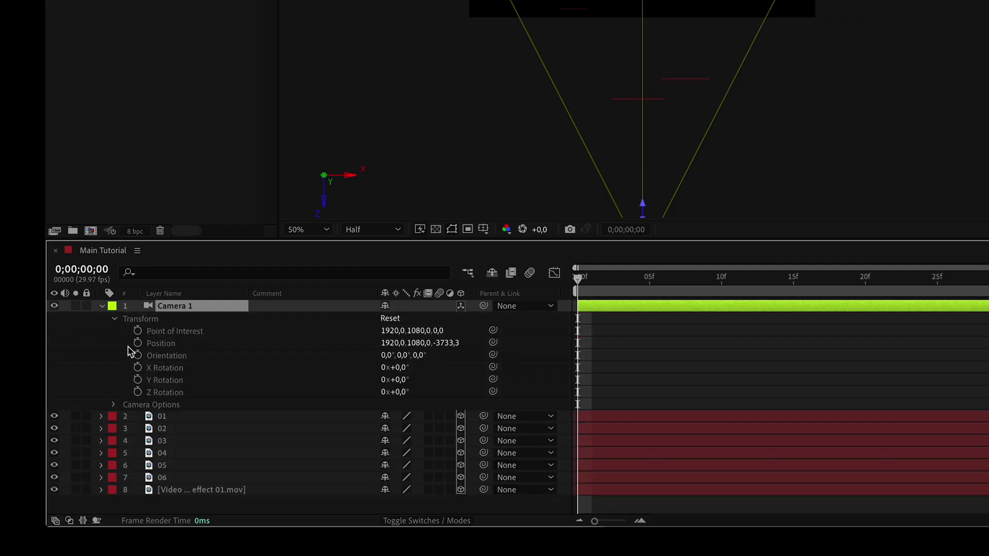
left_click(138, 331)
left_click(138, 343)
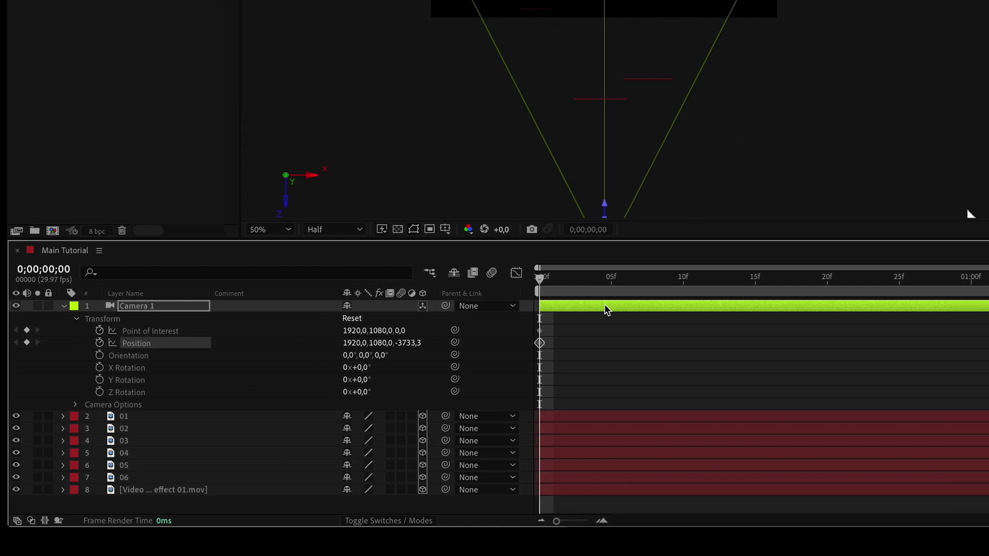
left_click_drag(566, 290, 988, 309)
left_click_drag(449, 307, 620, 302)
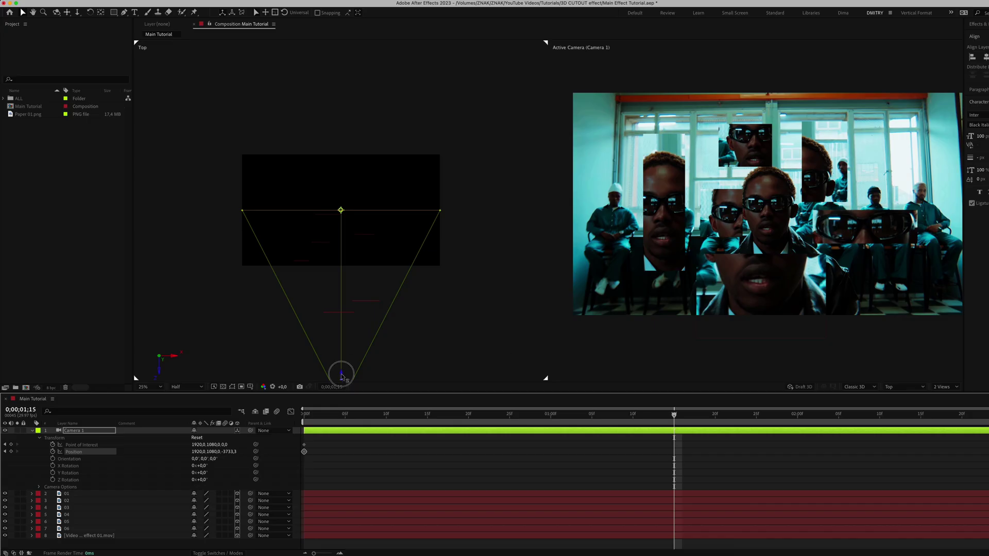
left_click_drag(341, 375, 342, 281)
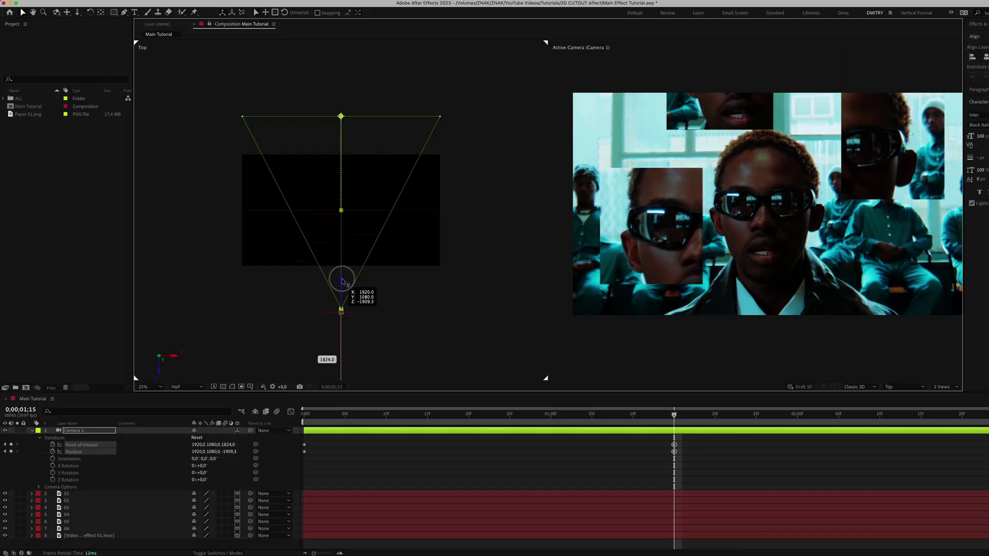
left_click(39, 438)
Turn on Depth of Field and add a Focus Distance keyframe at frame 0.
left_click(39, 445)
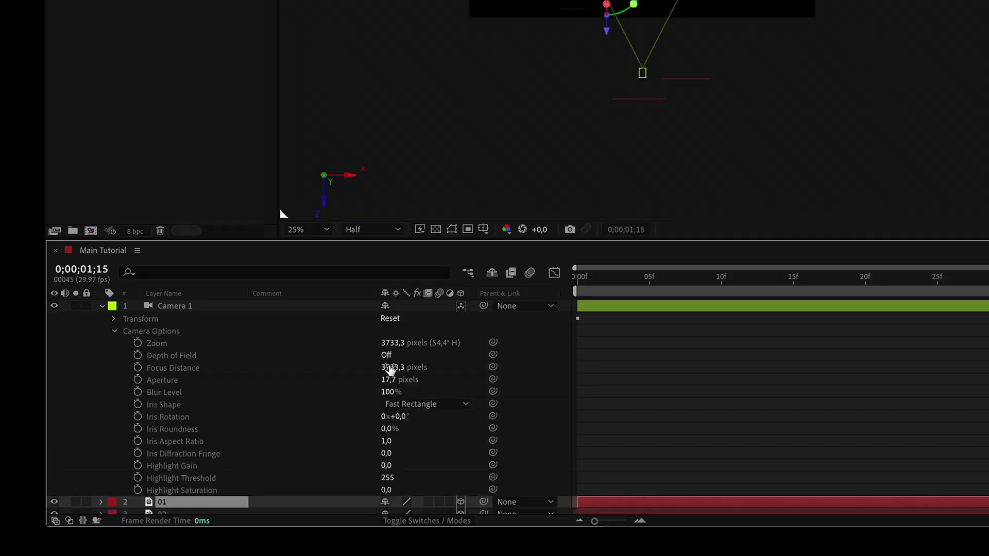
left_click(389, 355)
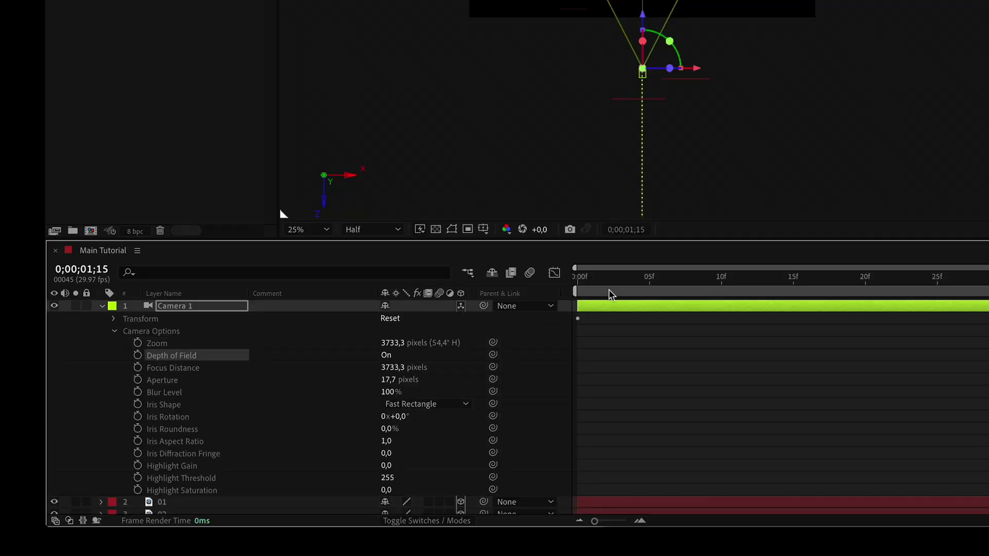
left_click_drag(610, 294, 577, 291)
left_click(138, 368)
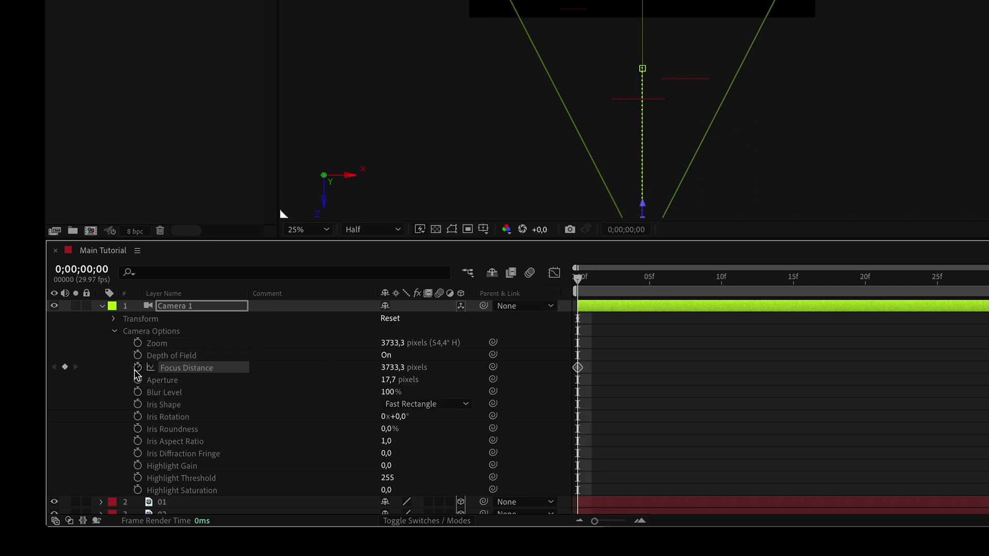
mouse_move(618, 284)
left_mouse_down()
mouse_move(988, 273)
mouse_move(627, 277)
left_mouse_up()
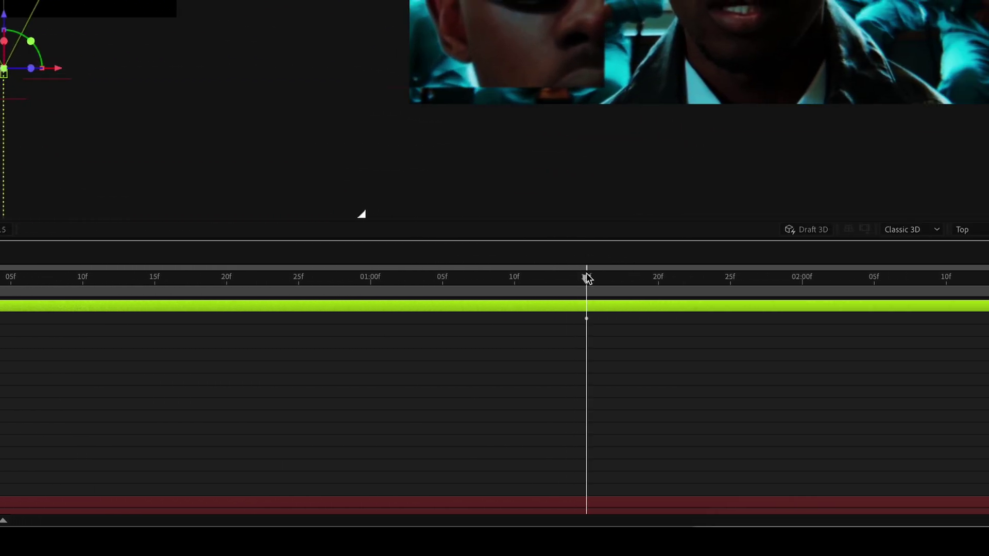
Set Focus Distance to 1635 at 0;00;01;15 and apply Easy Ease to all camera keyframes.
left_click(0, 366)
type("1635")
key("Return")
key("u")
left_click_drag(988, 316, 849, 339)
left_click_drag(417, 449, 299, 467)
key("F9")
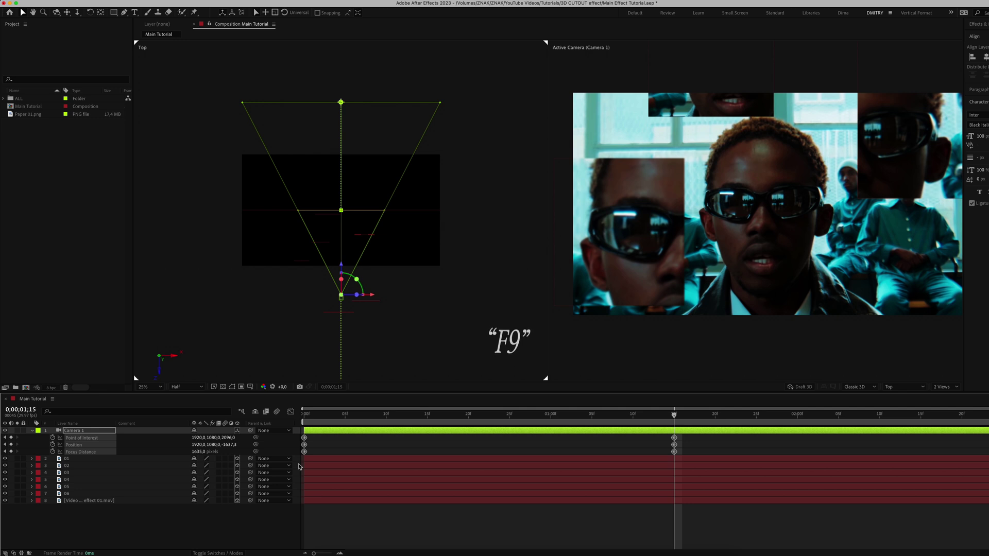
Adjust the camera's speed curve in the Graph Editor with the reference graph shown, then preview.
left_click(291, 412)
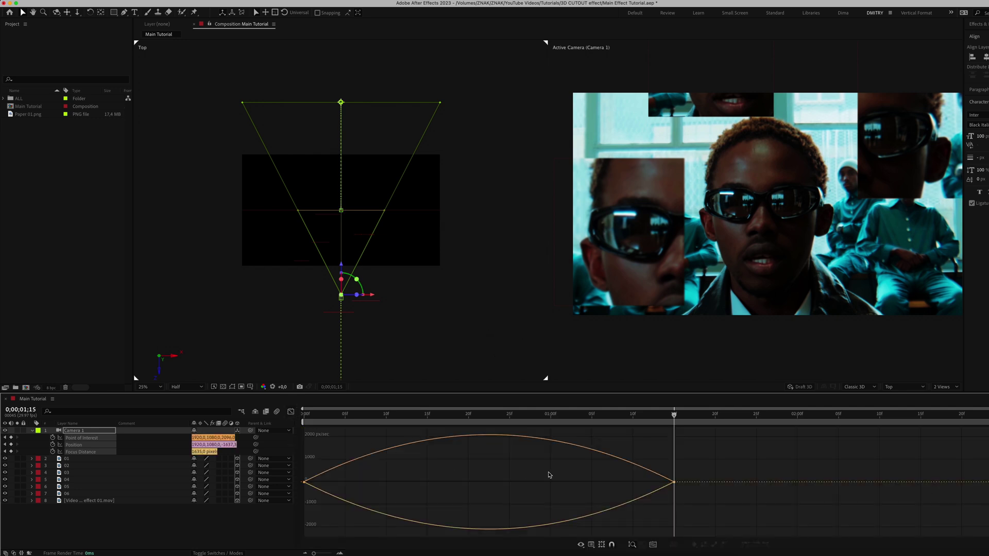
left_click_drag(684, 473, 547, 490)
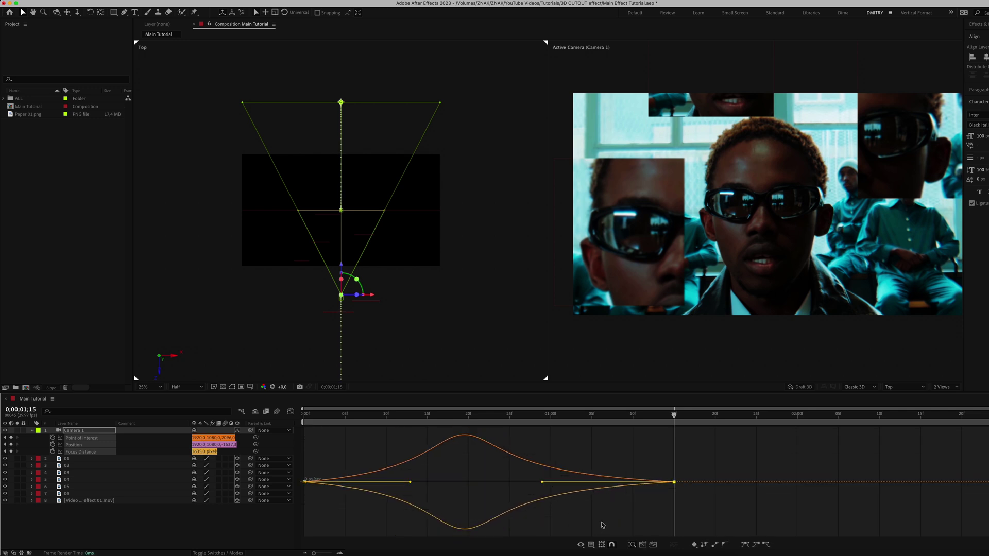
left_click(596, 549)
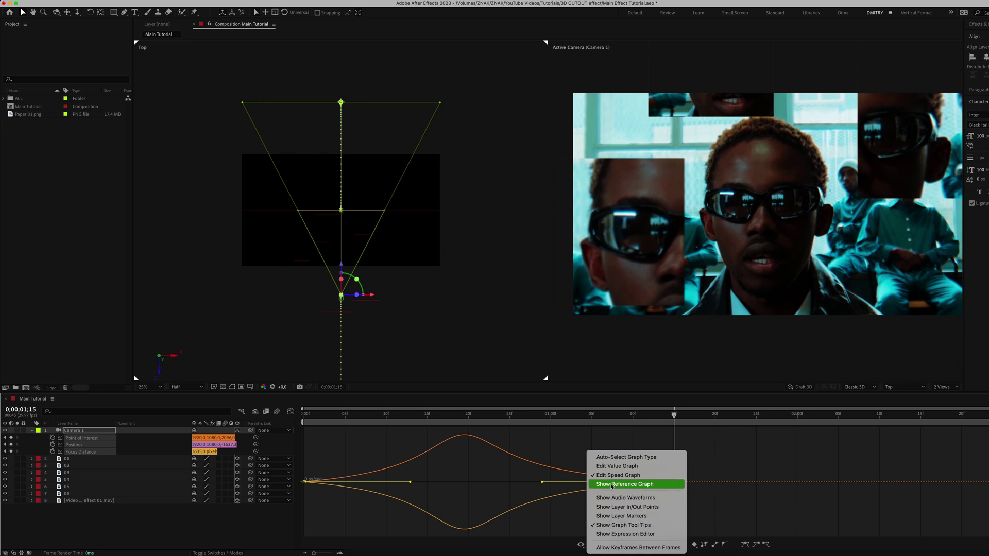
left_click(624, 484)
left_click_drag(505, 422, 361, 421)
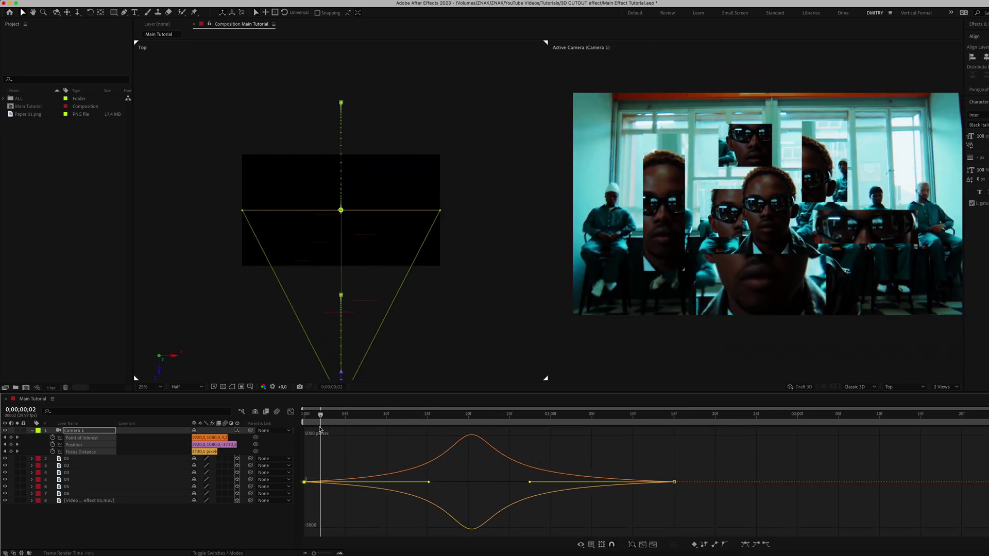
key("space")
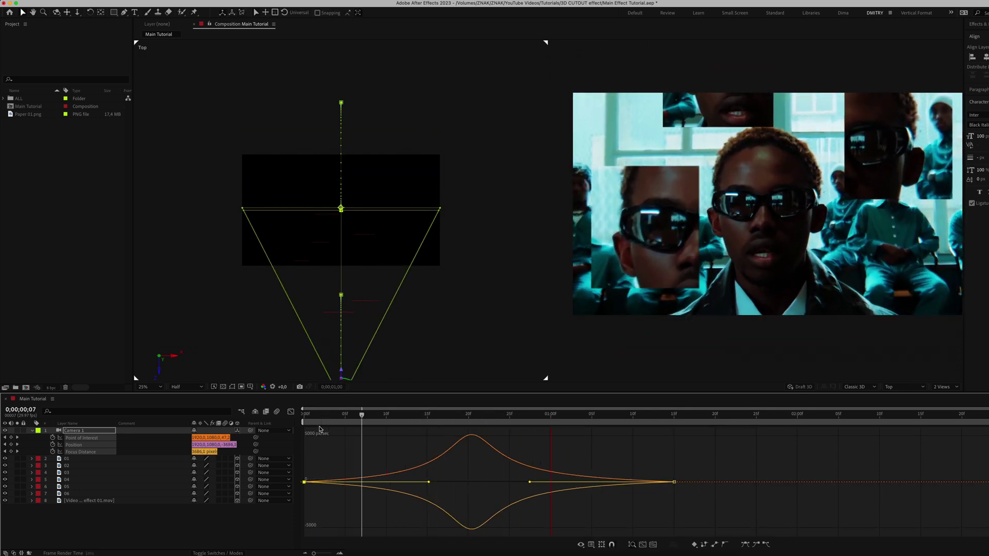
left_click(74, 437)
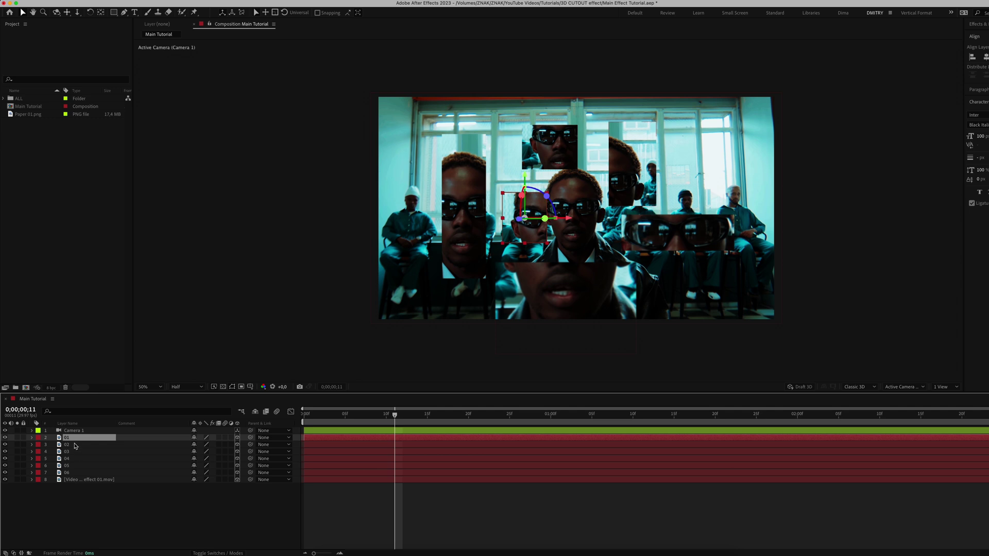
Duplicate layer 01 and name the copies 01 MAIN and 01 PAPER.
key("super+d")
type("0")
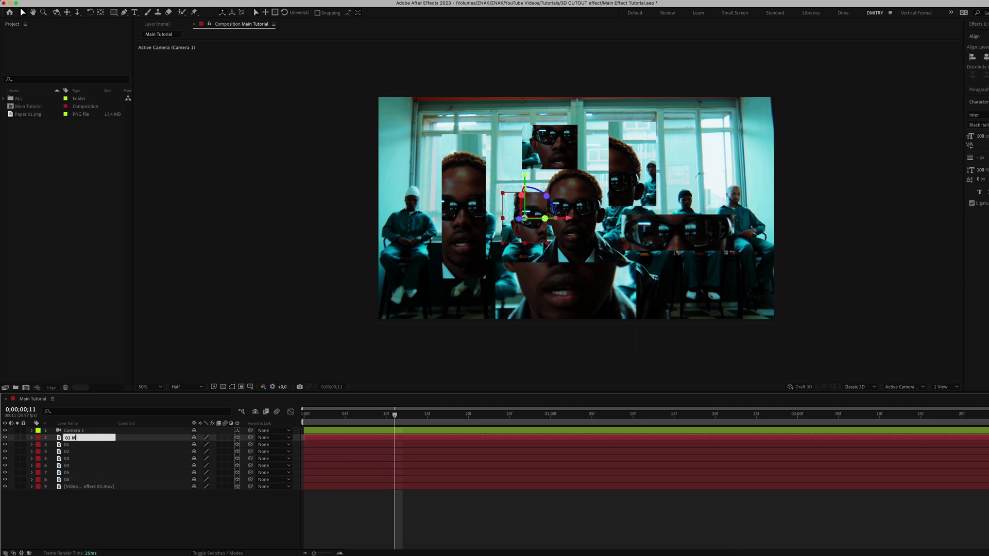
key("Return")
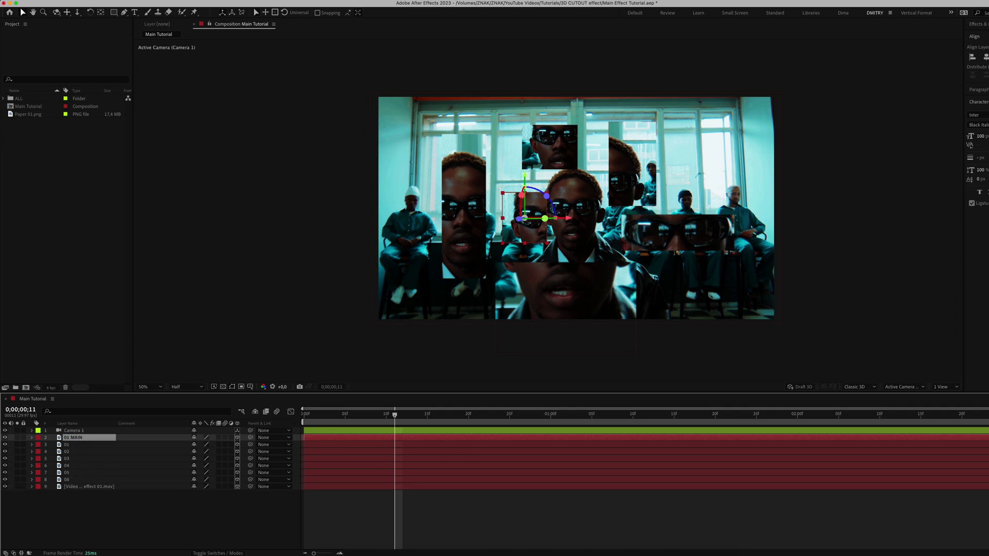
left_click(73, 445)
key("Return")
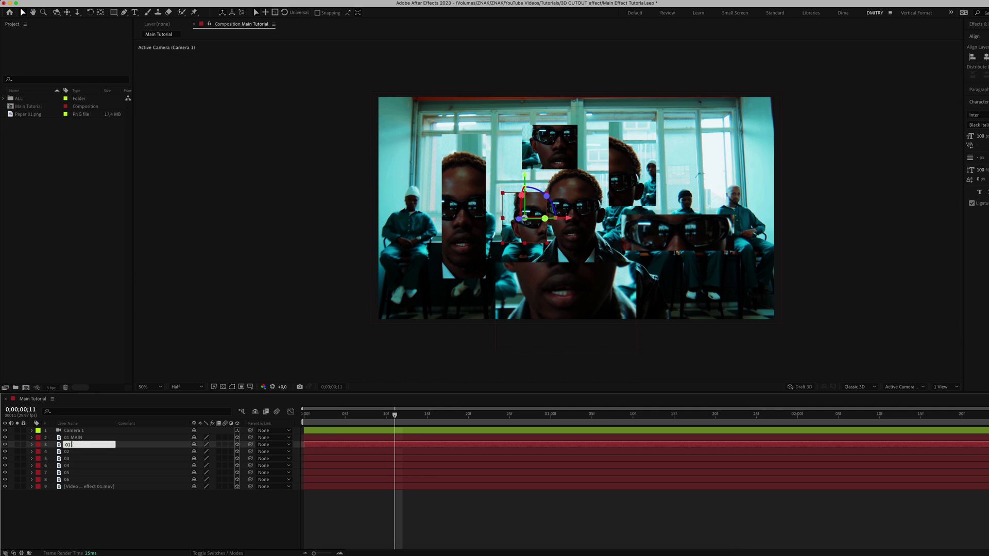
type("PAPER")
key("Return")
Apply Add Grain to the 01 MAIN layer.
key("super+Up")
key("ctrl+space")
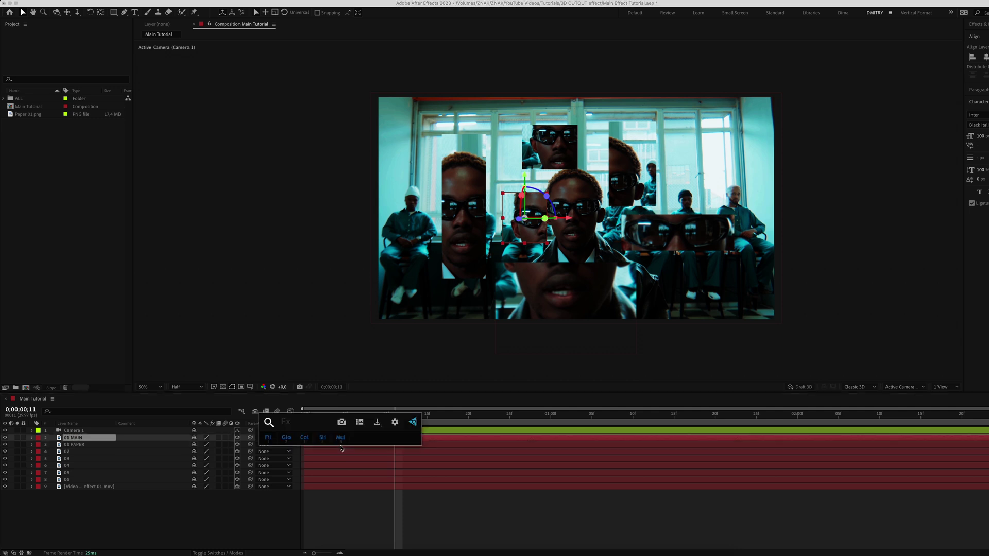
type("grain")
key("Return")
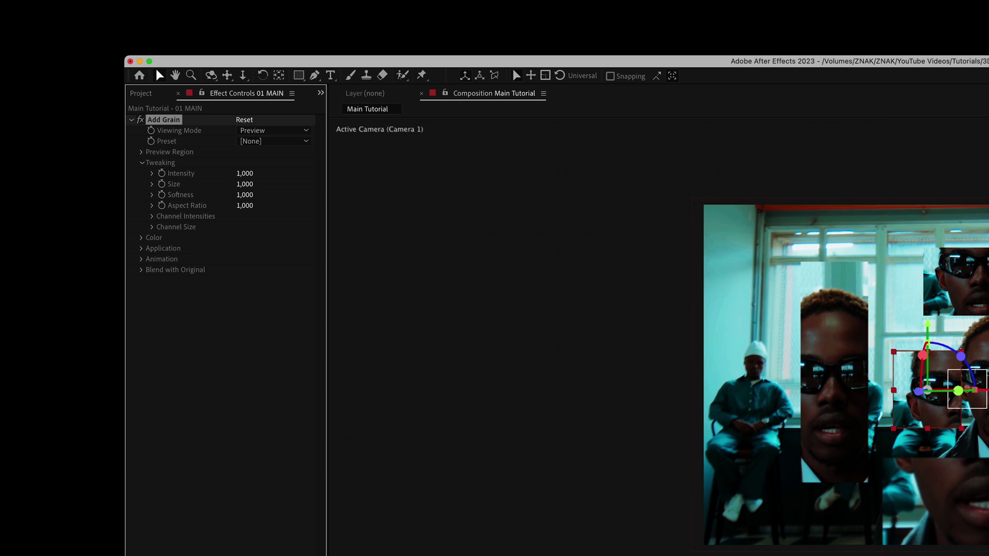
Set Add Grain to Final Output with Intensity 1.5 and Size 0.5.
left_click(272, 131)
left_click(264, 171)
left_click(245, 174)
type("1.5")
key("Return")
left_click(245, 184)
type("10.5")
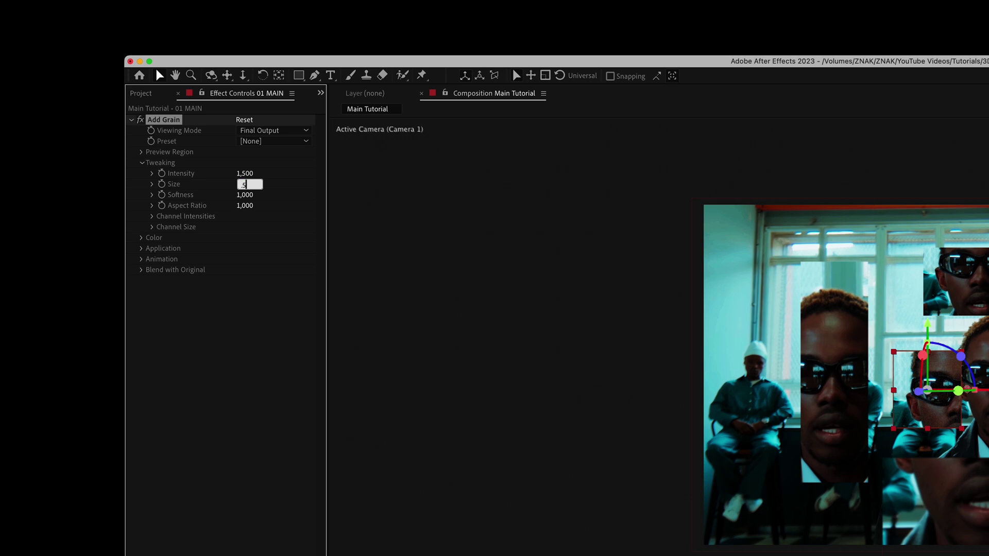
key("Return")
Apply Roughen Edges to 01 MAIN with the Rusty edge type.
key("ctrl+space")
type("roug")
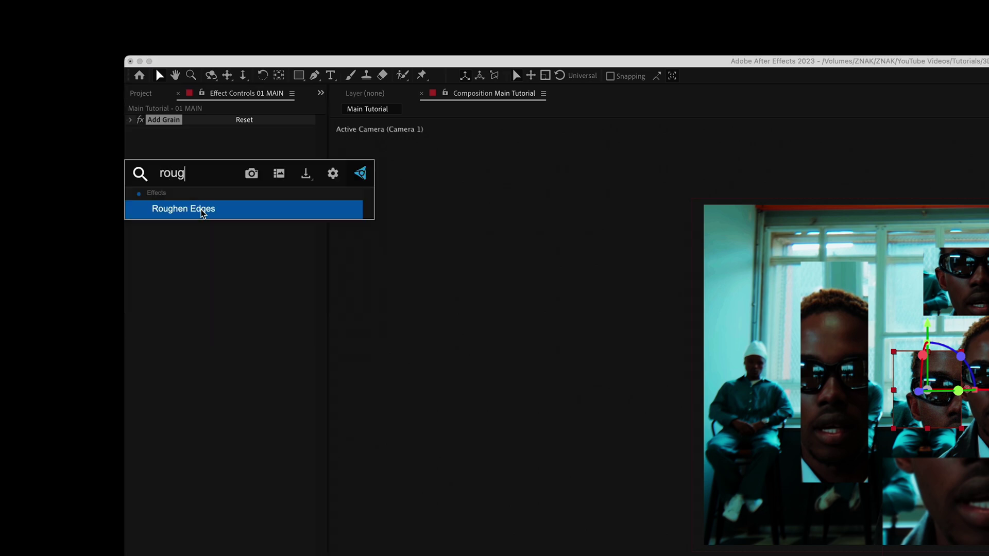
left_click(202, 211)
left_click(260, 141)
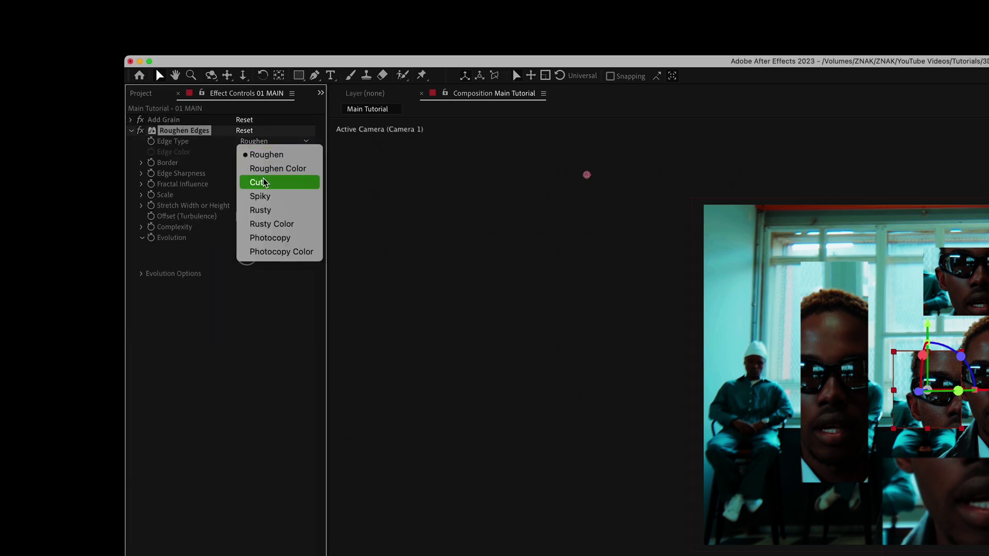
left_click(263, 210)
Give Roughen Edges border 4.2, edge sharpness 7 and scale 13.
left_click(245, 163)
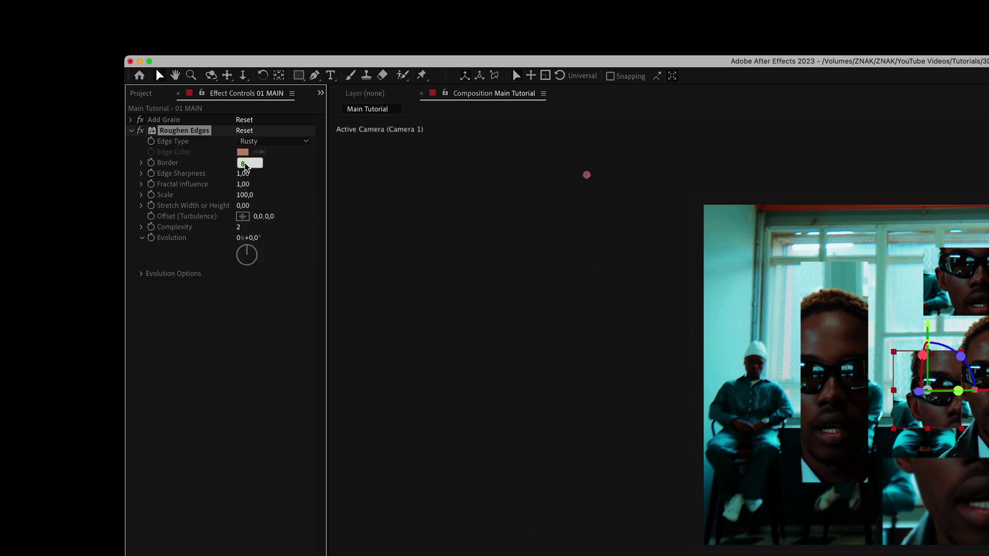
type("4,2")
key("Return")
left_click(244, 174)
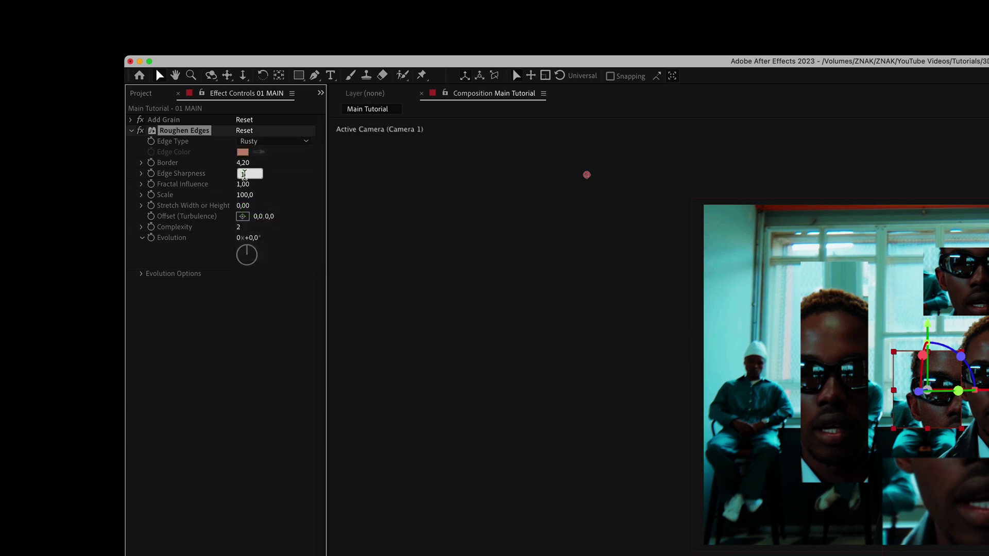
type("7")
key("Return")
left_click(244, 194)
type("13")
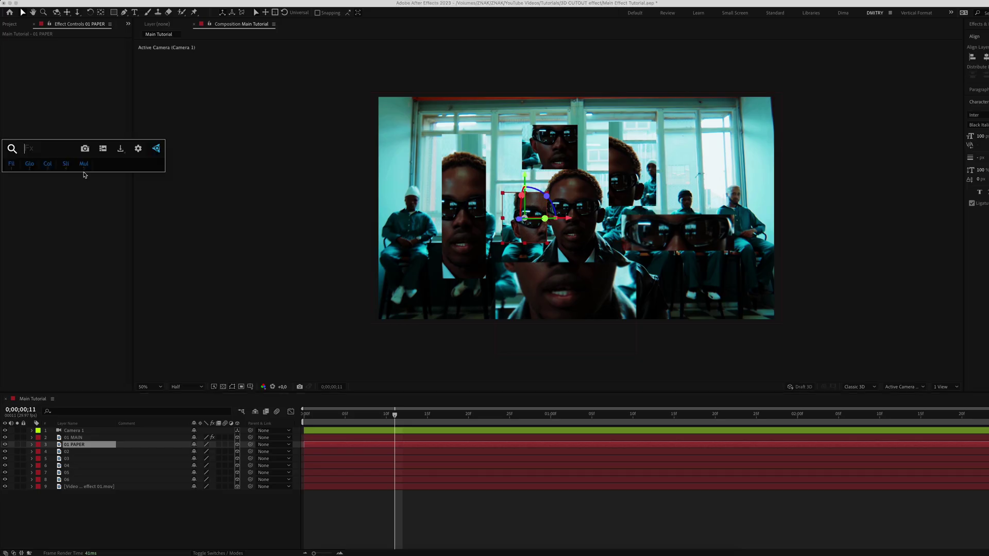
Apply Simple Choker to 01 PAPER with Choke Matte -18.5.
type("simpl")
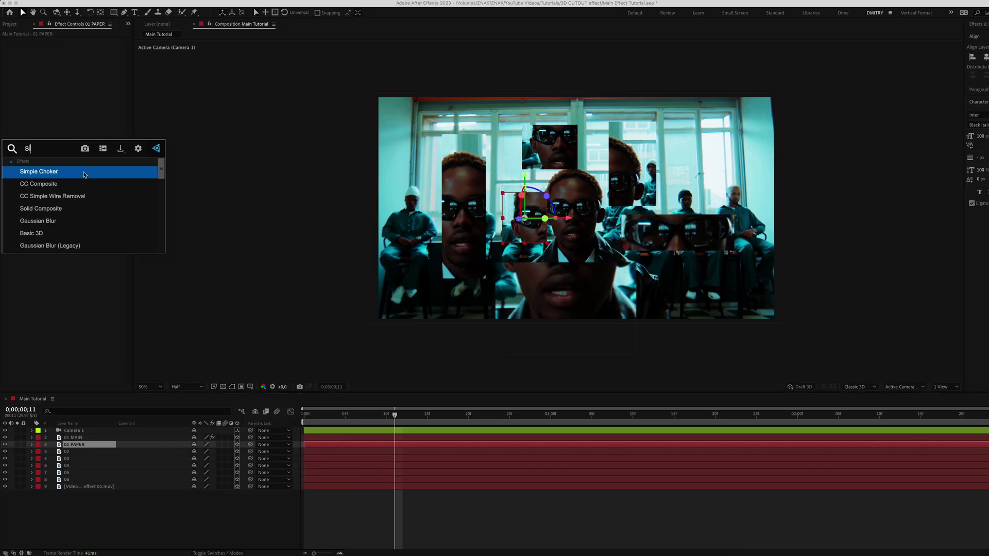
type("e")
left_click(85, 175)
left_click(76, 53)
type("-18,5")
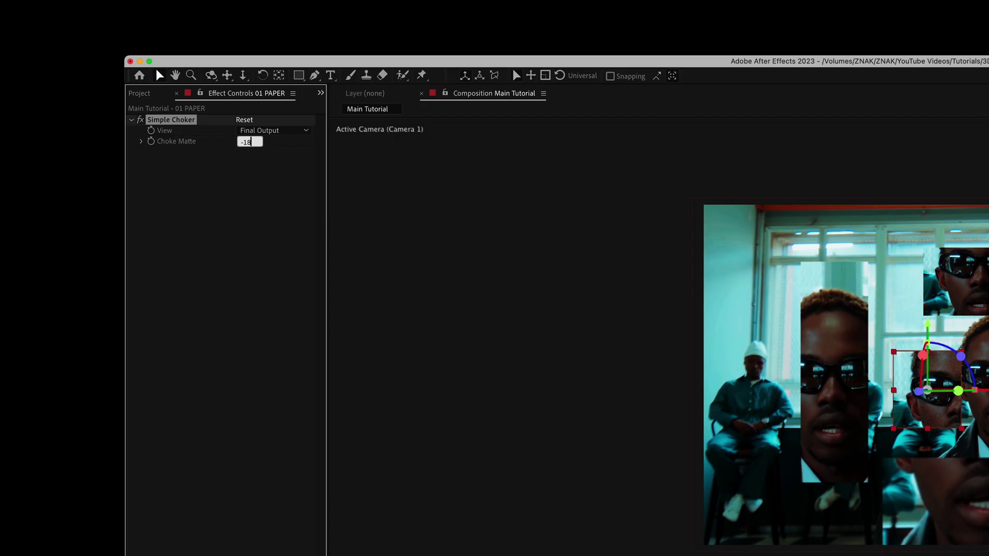
key("Return")
Add a Fill effect to 01 PAPER coloured pure white (FFFFFF).
key("ctrl+space")
left_click(145, 217)
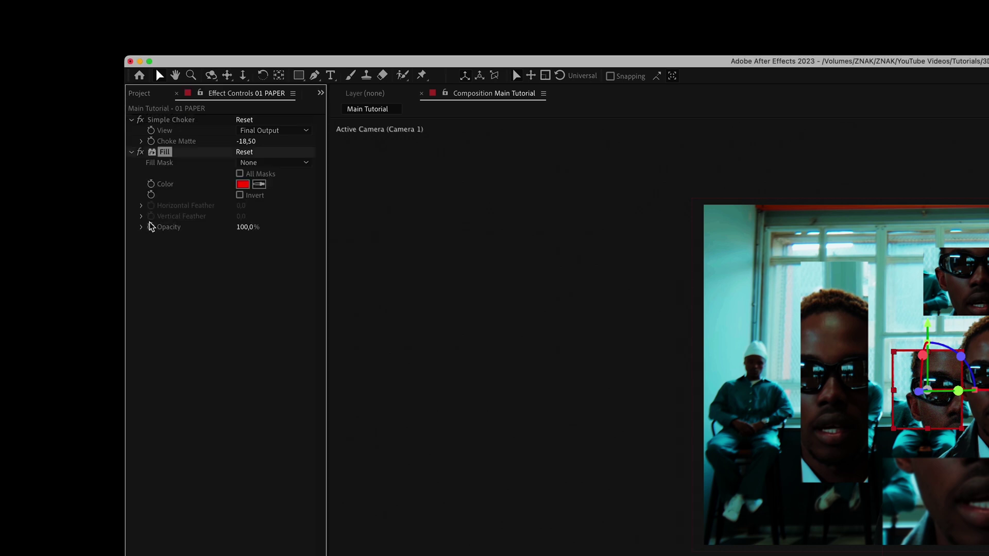
left_click(242, 184)
left_click_drag(494, 453, 457, 400)
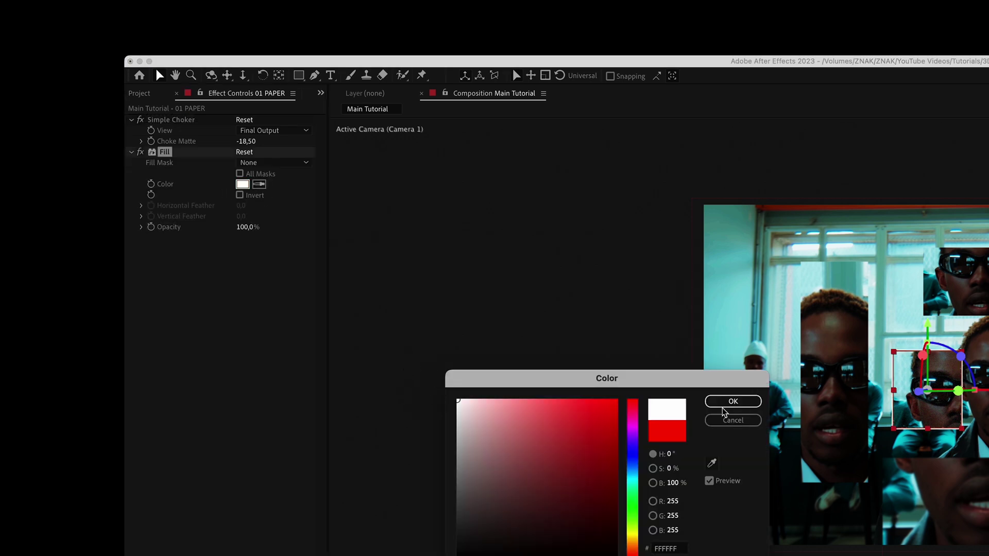
left_click(732, 403)
key("ctrl+space")
Apply Roughen Edges to 01 PAPER with sharpness 7 and scale 13.
type("rou")
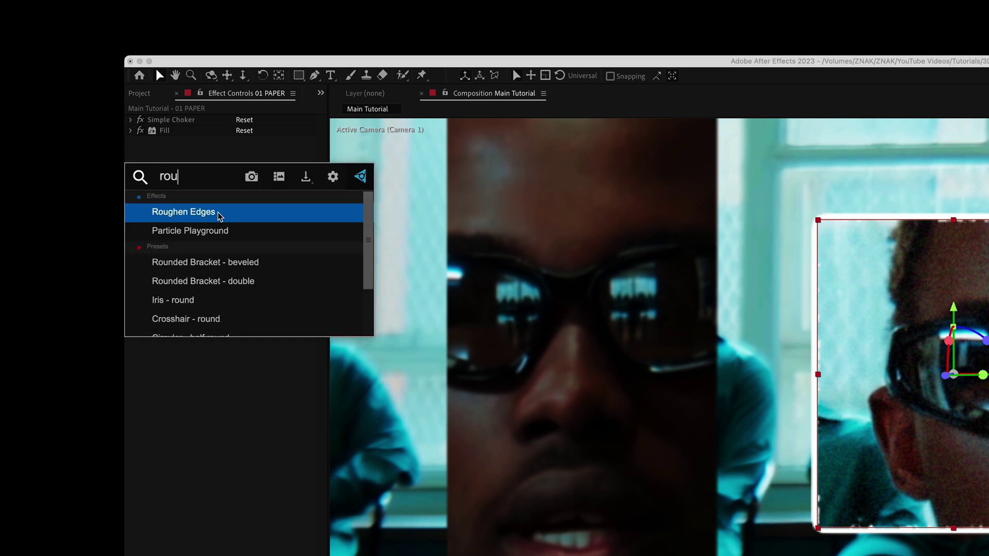
left_click(218, 213)
left_click(244, 185)
type("100,0")
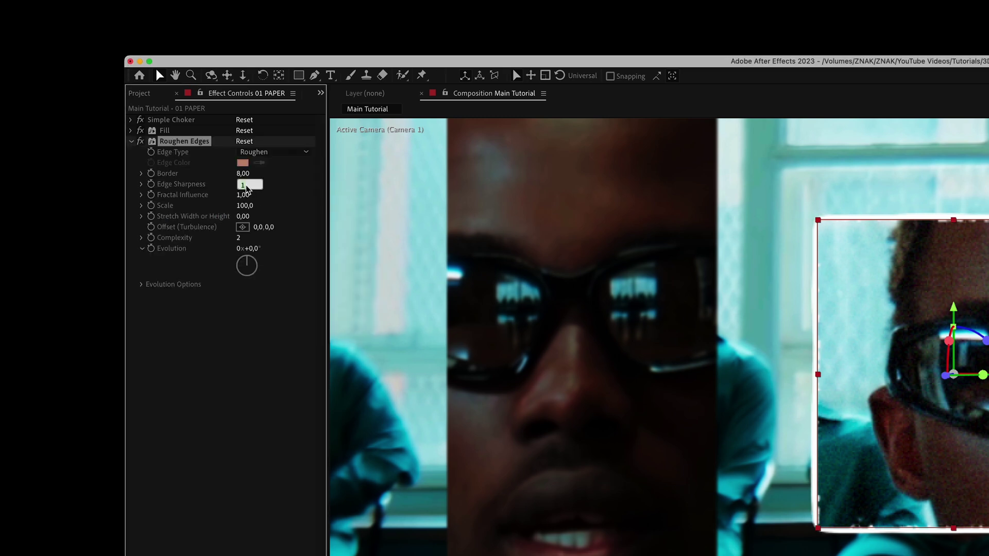
type("7")
type("3")
key("Return")
Duplicate Roughen Edges and set the copy to Rusty edges with border 4.2.
key("super+d")
left_click(264, 307)
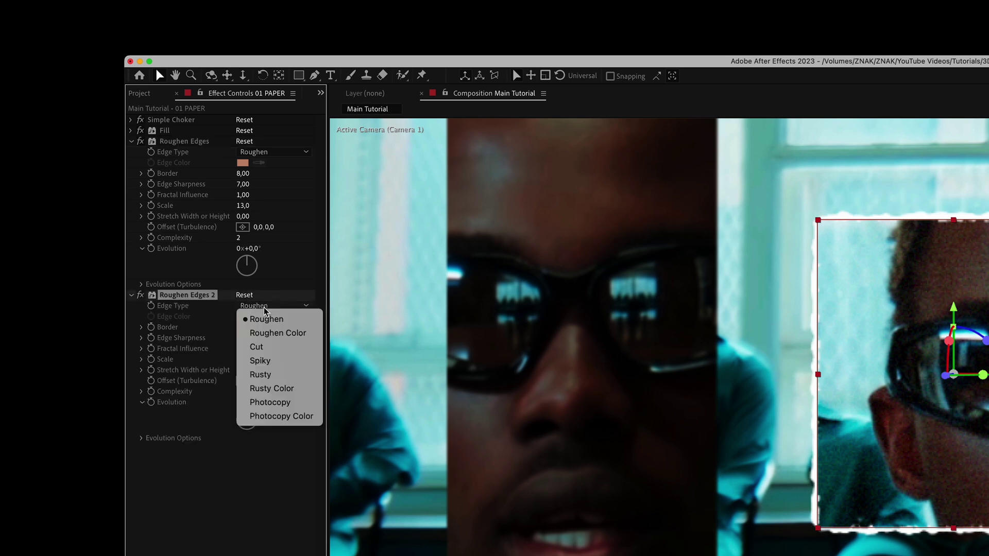
left_click(255, 375)
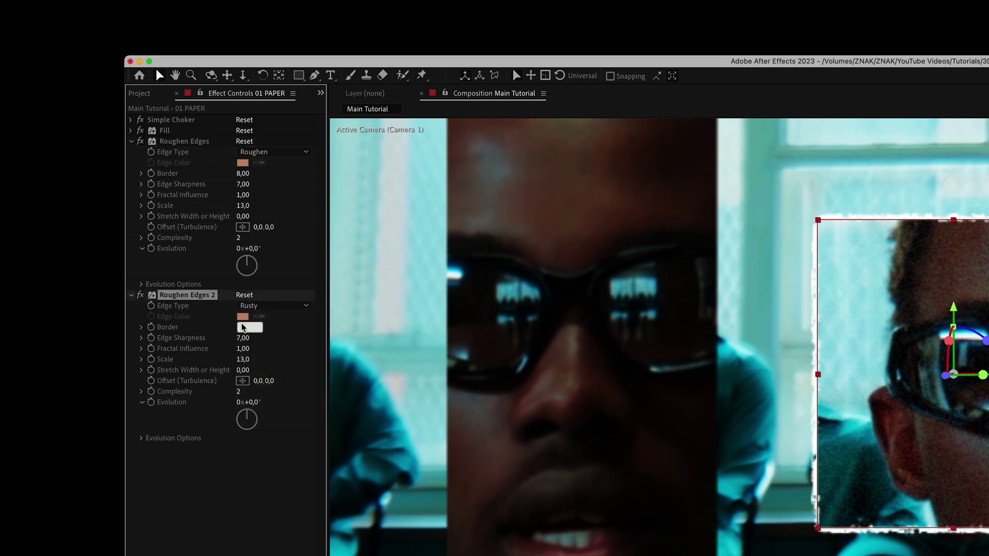
type("4,2")
key("Return")
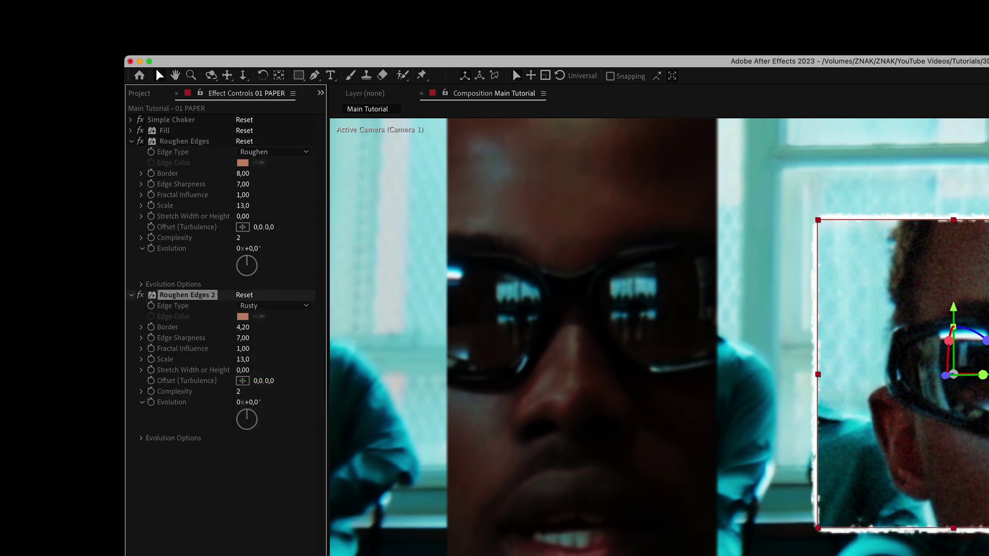
key("ctrl+space")
Add a Drop Shadow to 01 PAPER with opacity set to 80%.
type("drop")
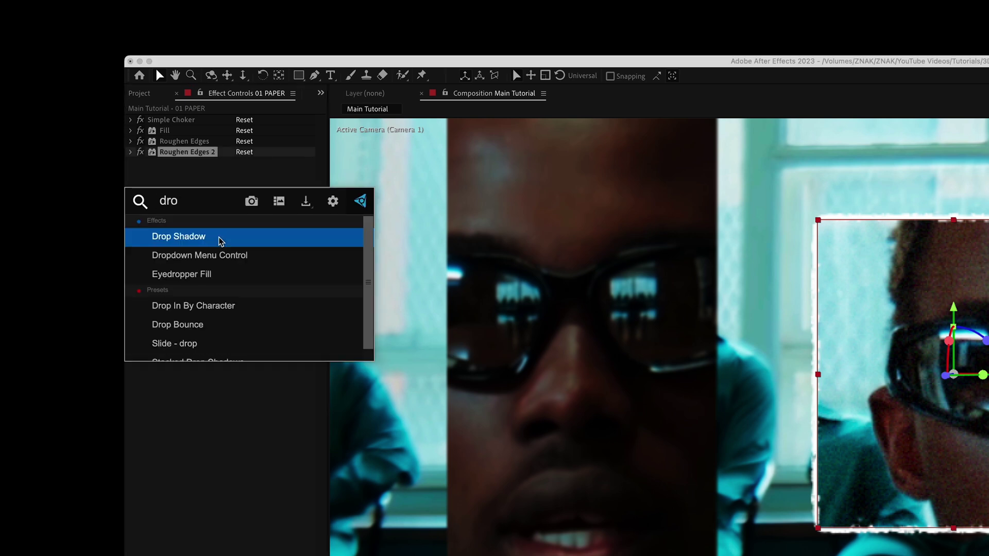
key("Return")
left_click(241, 184)
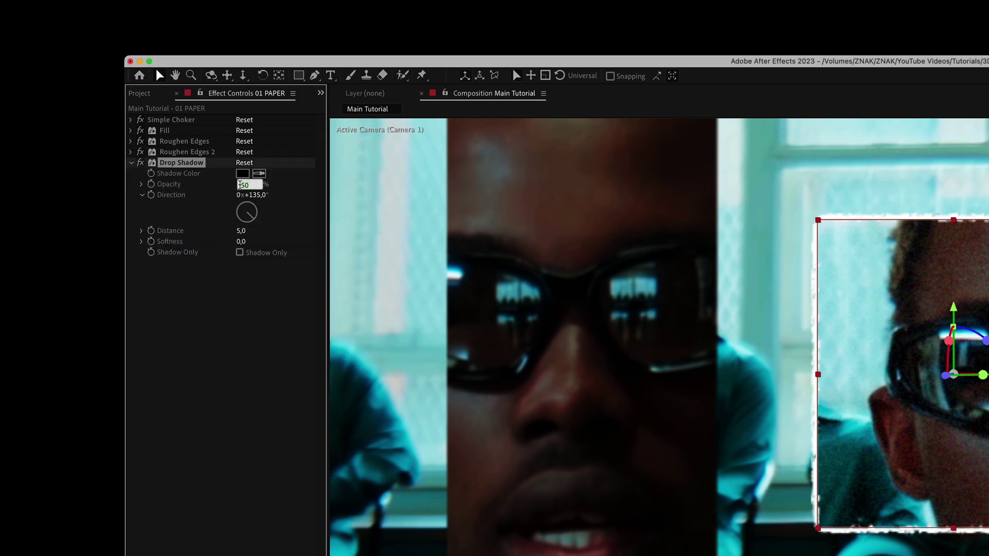
type("80")
key("Return")
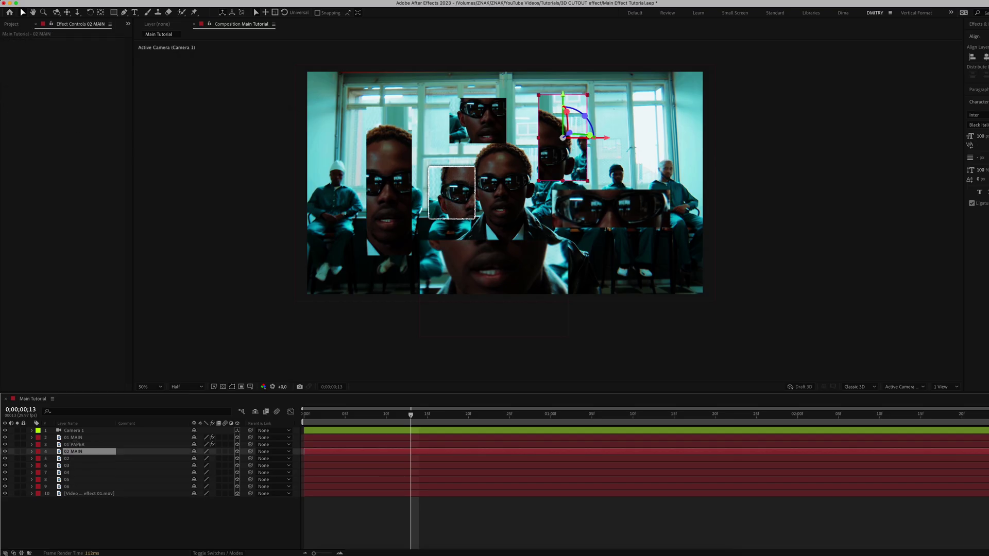
Label the 02 layers yellow and paste 01 MAIN and 01 PAPER effects onto 02 MAIN and 02 PAPER.
key("Tab")
left_click(77, 452, "shift")
left_click(37, 451)
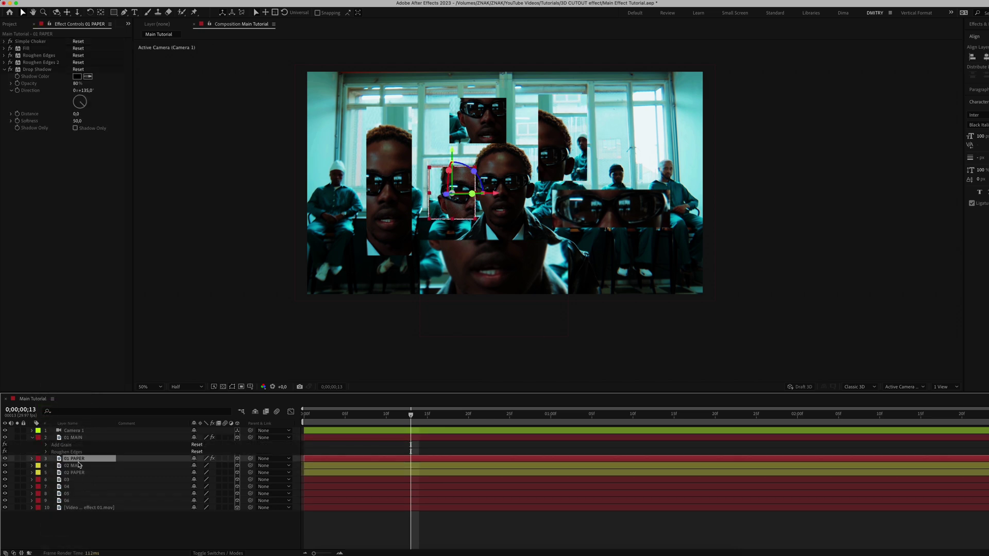
left_click(78, 465)
key("ctrl+v")
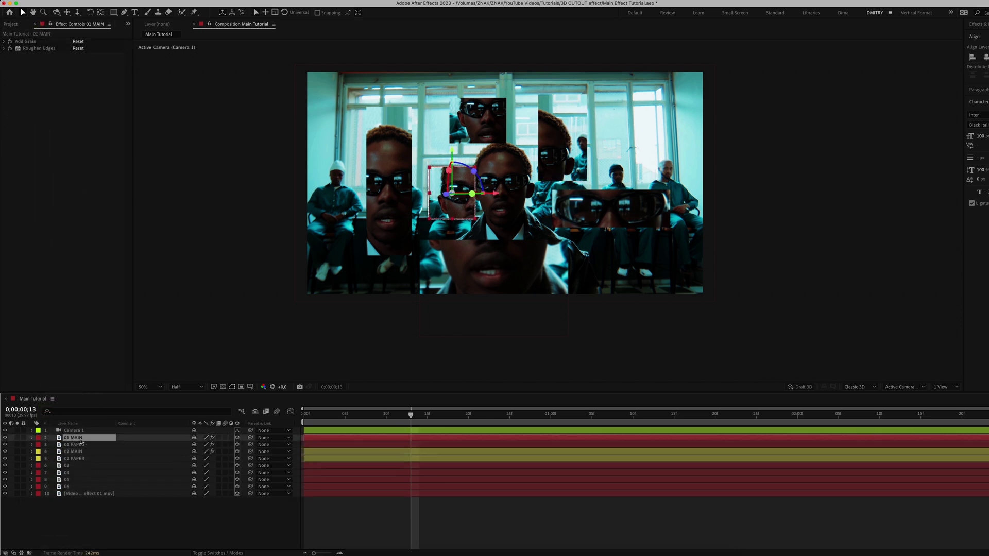
left_click(77, 444)
key("ctrl+a")
left_click(81, 458)
key("ctrl+v")
Duplicate layer 03 into 03 MAIN and 03 PAPER.
left_click(74, 465)
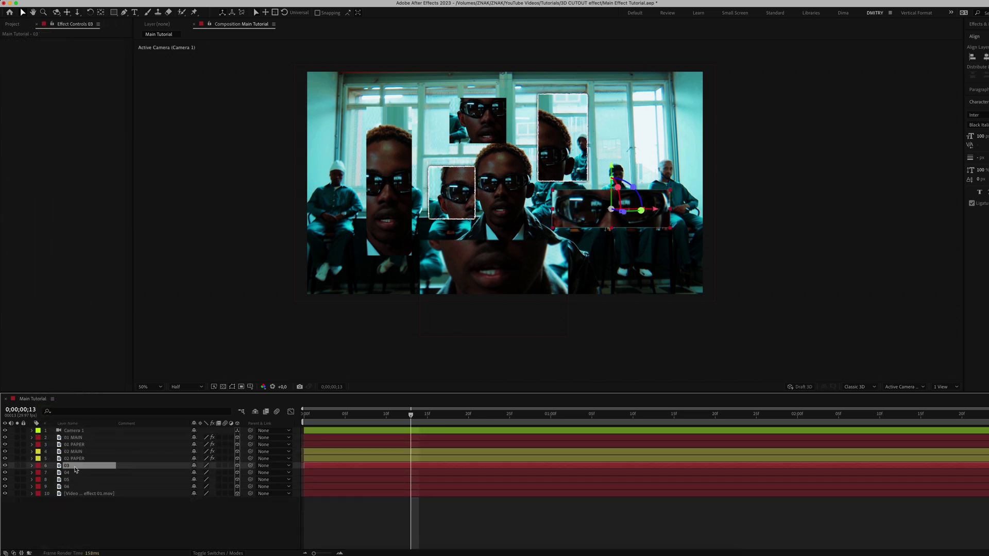
key("ctrl+d")
key("Return")
type("03 MAIN")
key("Return")
left_click(78, 472)
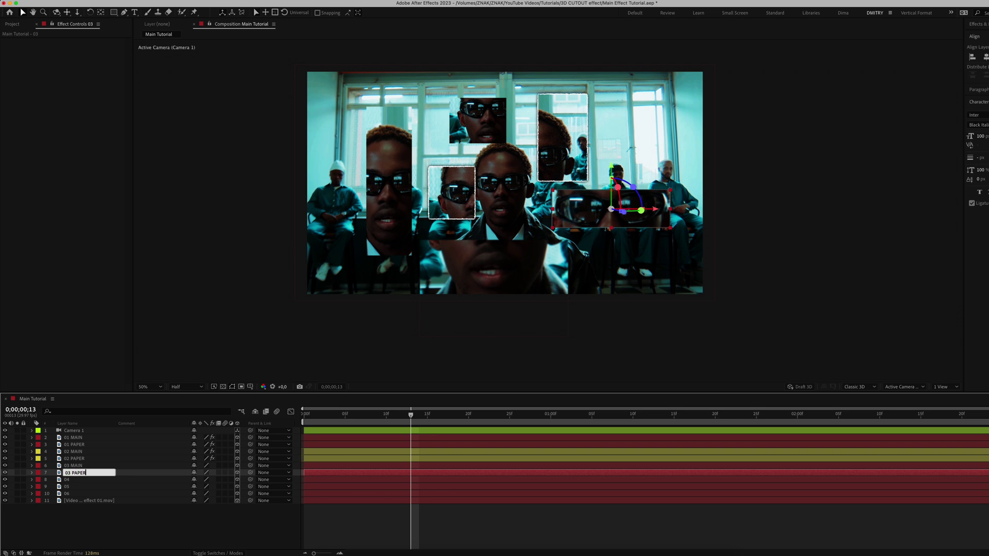
Paste the cutout effects onto the 03 layers, removing the wrongly pasted paper effects from 03 MAIN.
left_click(74, 437)
left_click(75, 465)
key("ctrl+v")
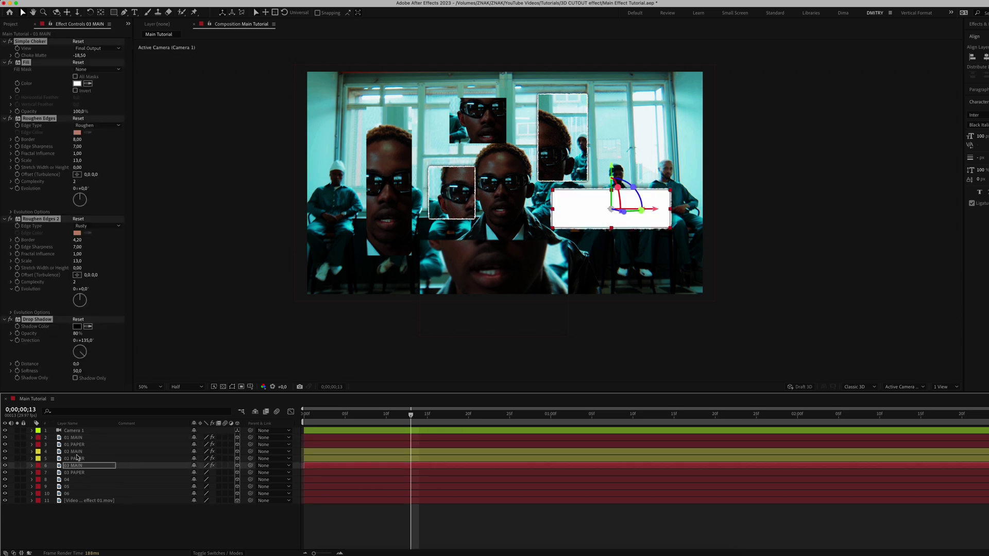
left_click(75, 458)
key("e")
key("e")
left_click(81, 473)
left_click(81, 465)
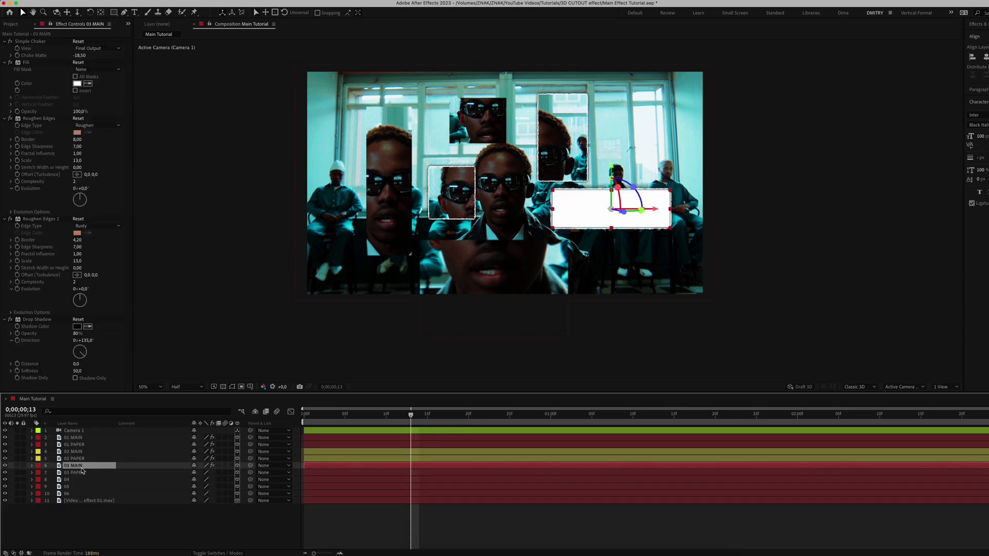
key("ctrl+shift+e")
right_click(86, 442)
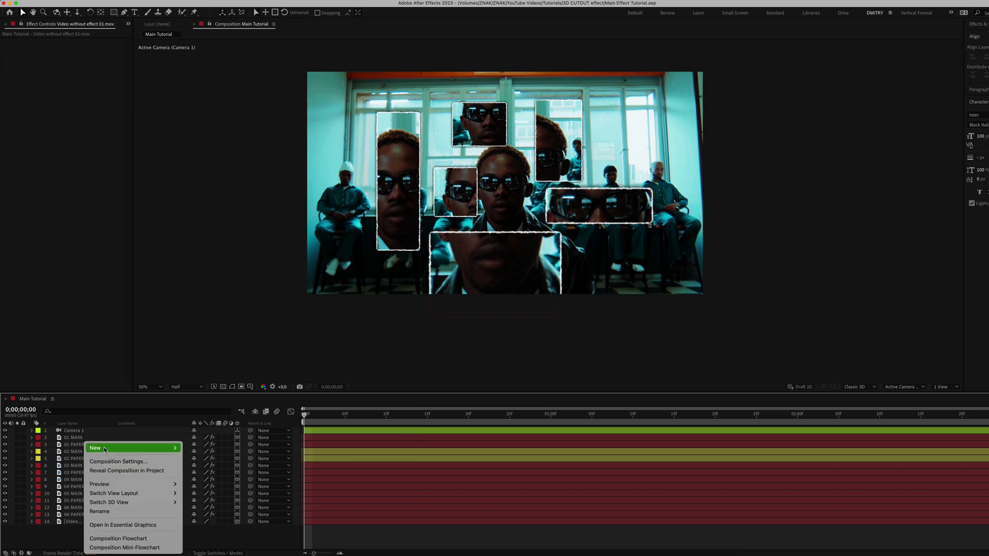
Create the SHAKE adjustment layer and apply a Transform effect to it.
mouse_move(149, 448)
left_click(194, 517)
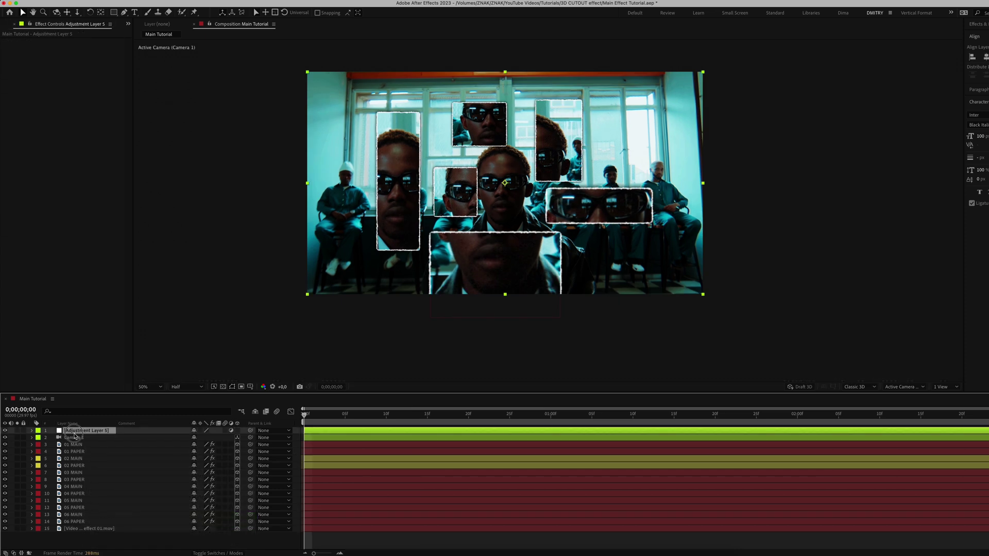
key("ctrl+space")
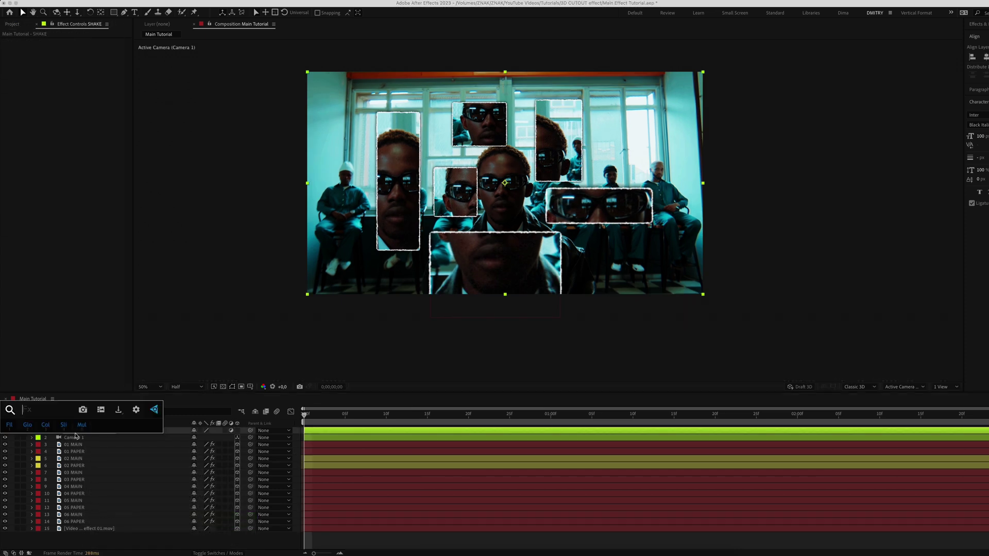
type("transform")
key("Return")
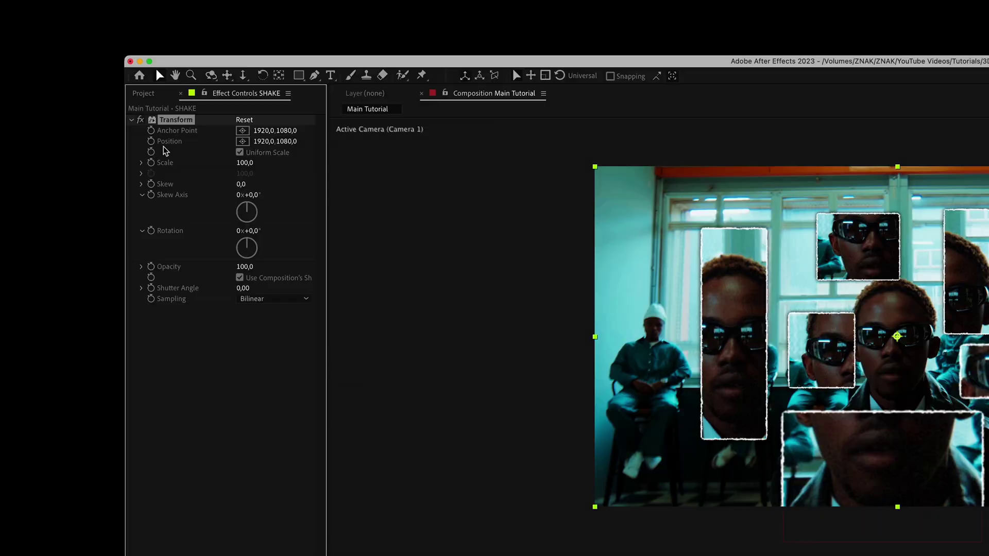
Add wiggle(20,3) to Transform position and wiggle(2,1) to rotation.
left_click(150, 141, "alt")
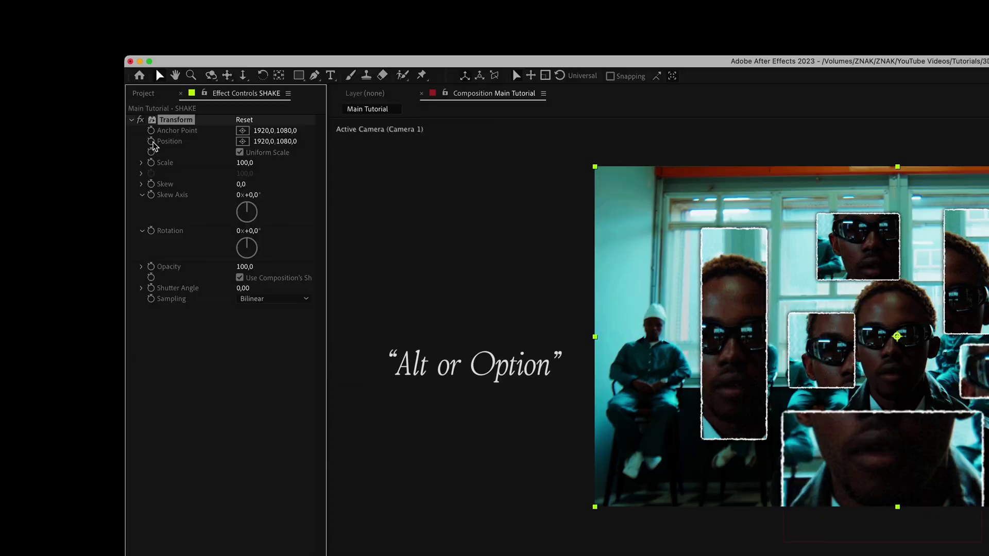
type("wigg")
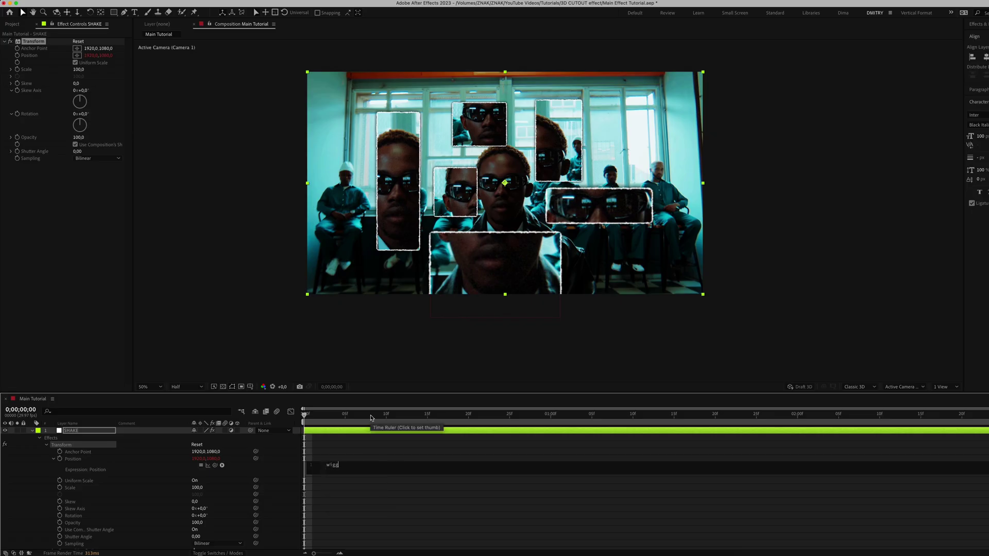
key("Return")
type("20,3")
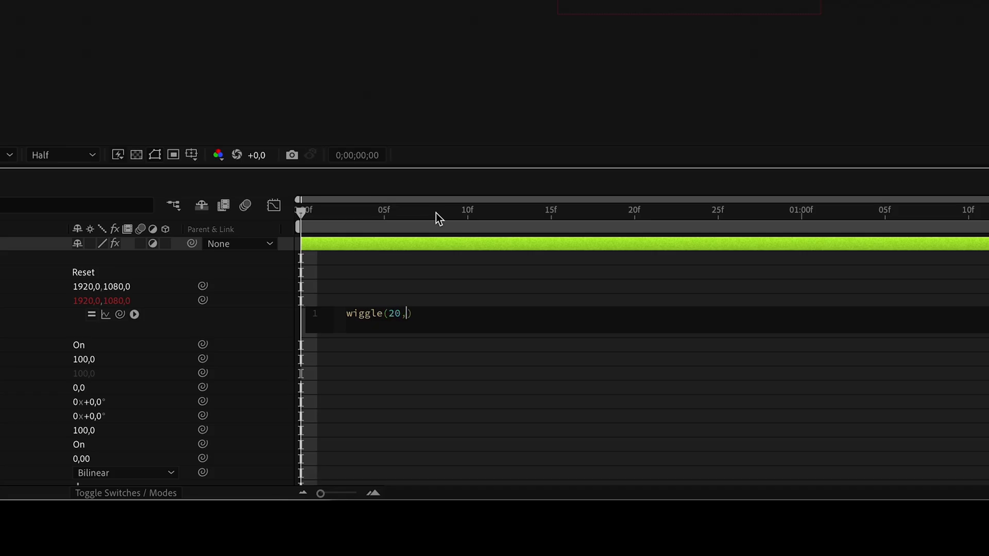
left_click(423, 273)
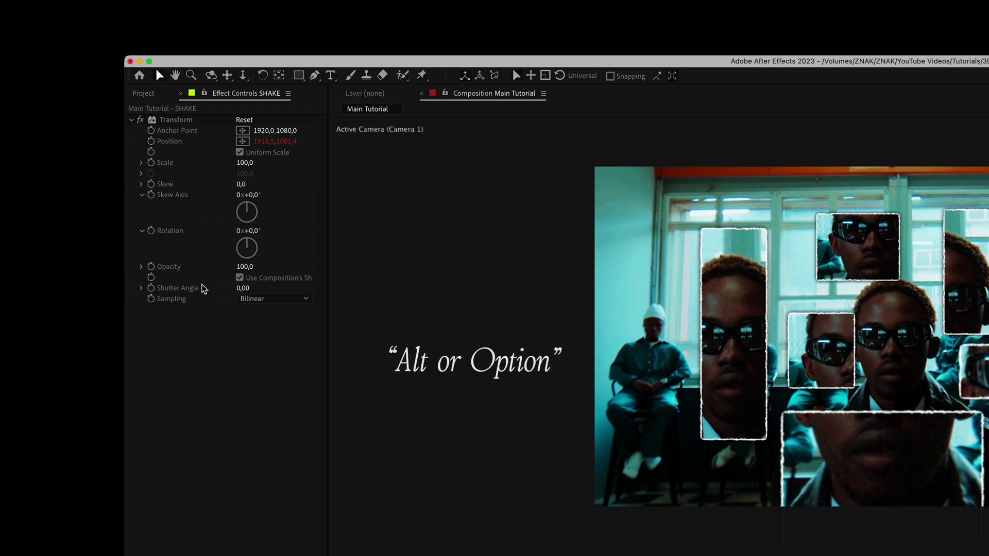
left_click(149, 230, "alt")
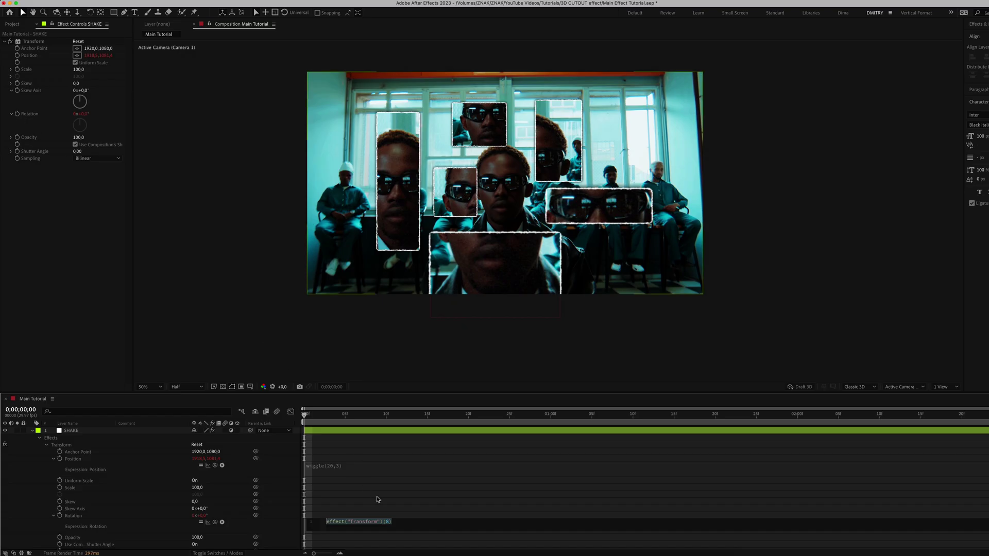
type("wigg")
key("Return")
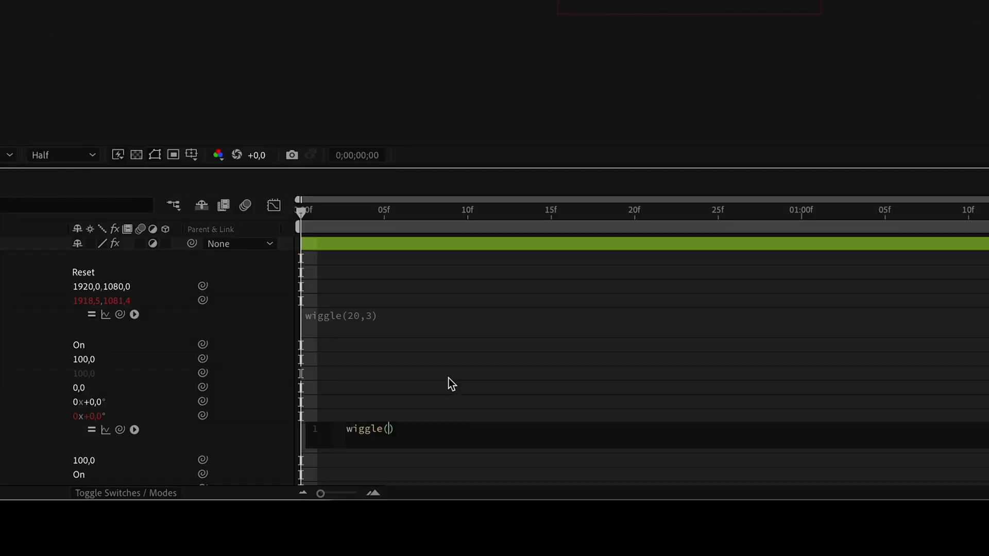
type("2,1")
left_click(449, 379)
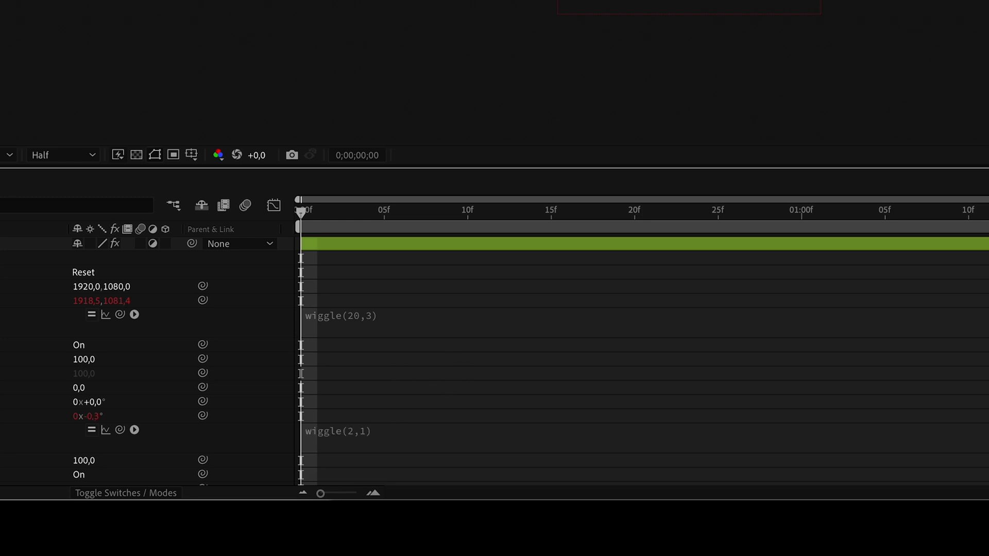
Apply a second Transform effect to SHAKE and edit its scale.
key("ctrl+space")
type("trans")
key("Return")
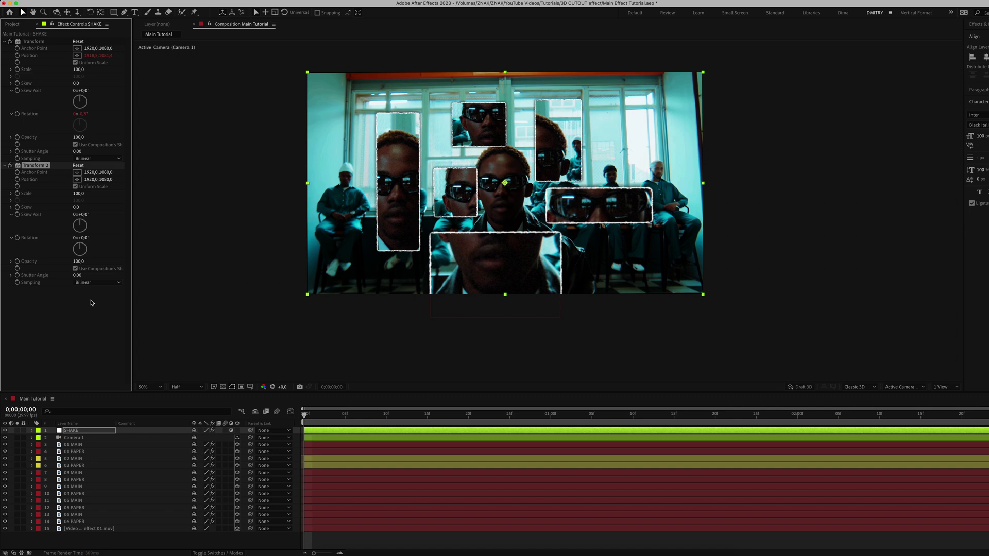
scroll(704, 85, "up", 4)
left_click_drag(703, 77, 696, 121)
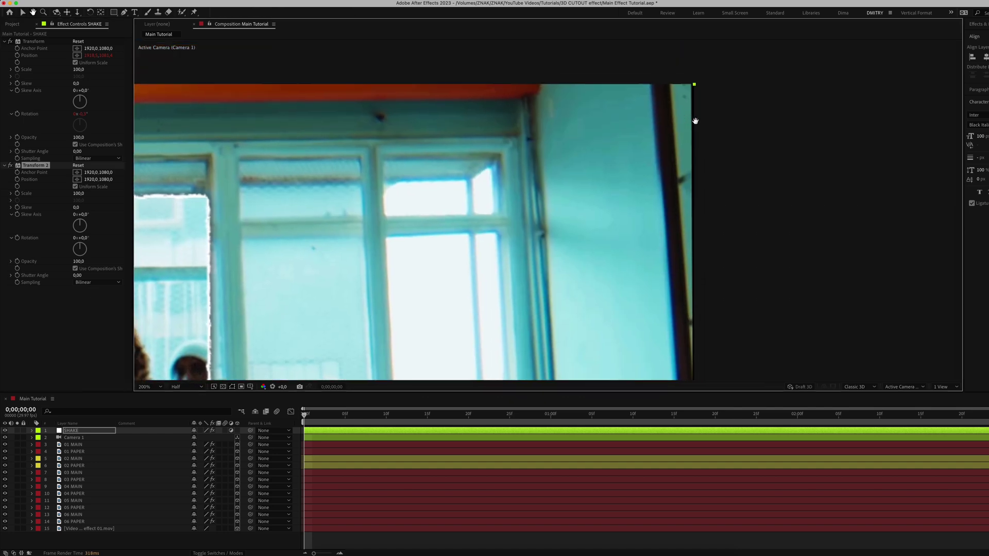
left_click(78, 193)
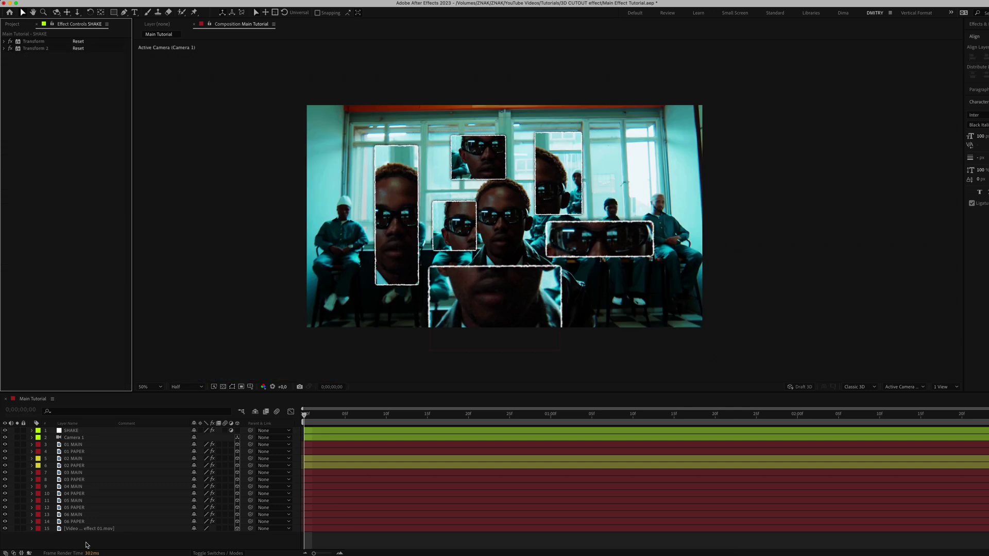
Add a POSTERIZE adjustment layer with Posterize Time set to 24 fps.
right_click(88, 538)
mouse_move(114, 450)
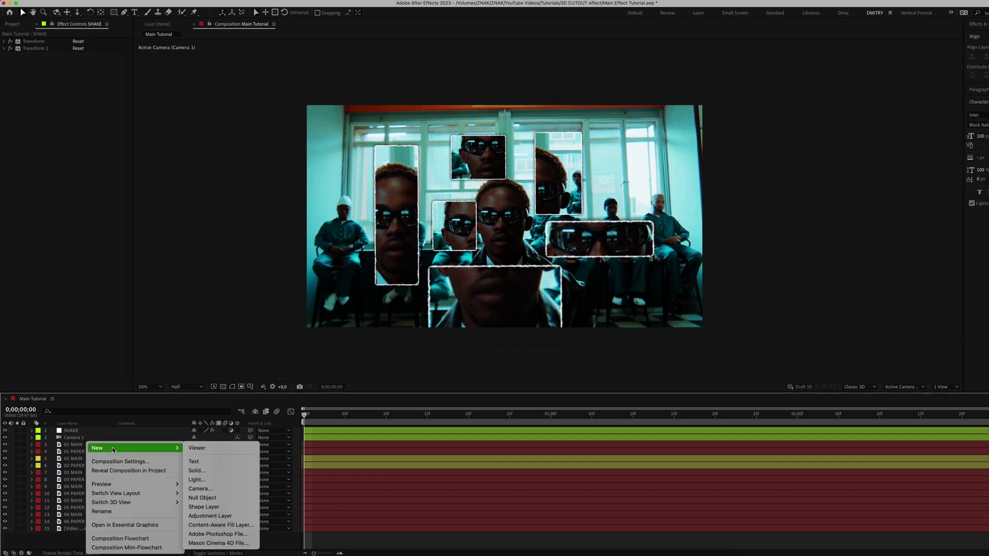
left_click(218, 516)
key("Return")
type("POSTERIZE")
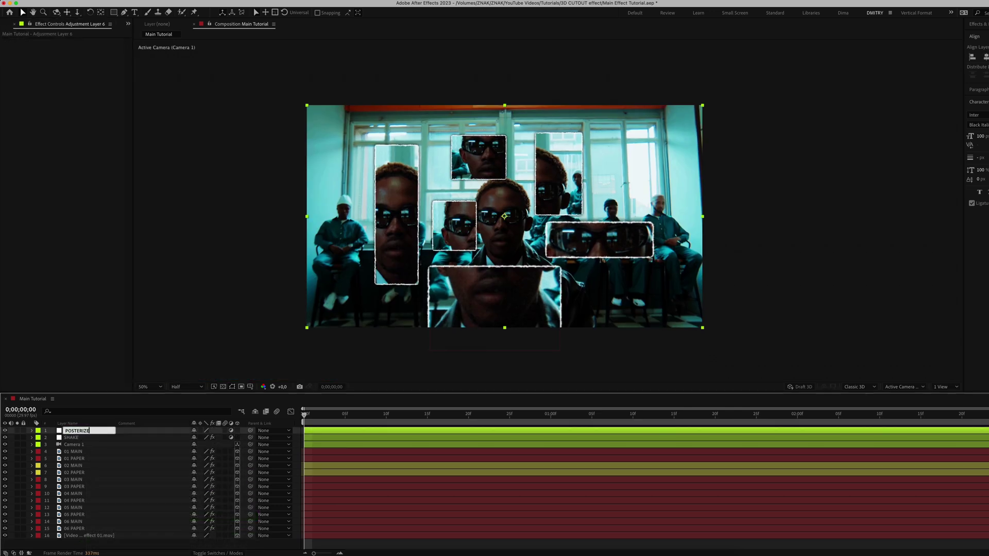
key("Return")
key("ctrl+space")
type("posterize")
key("Return")
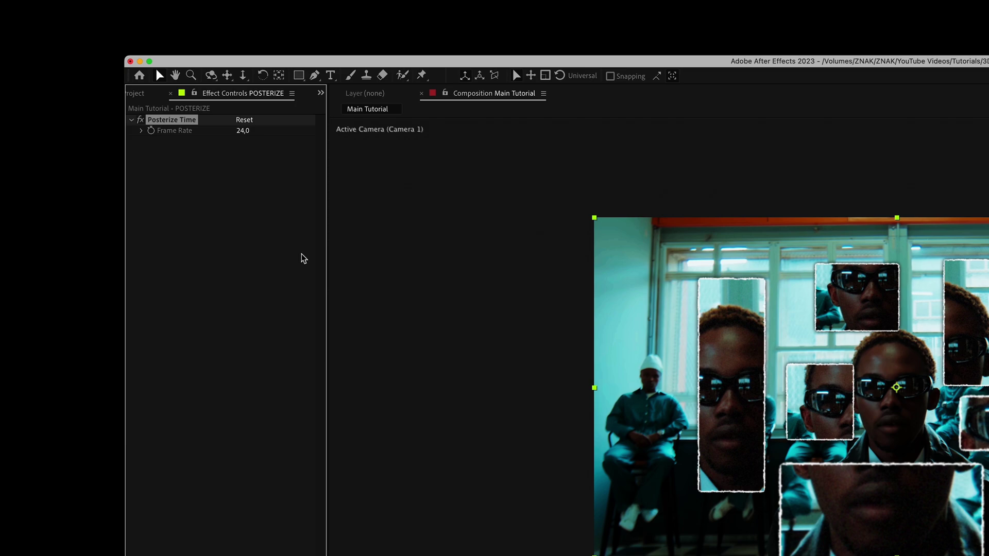
left_click(242, 131)
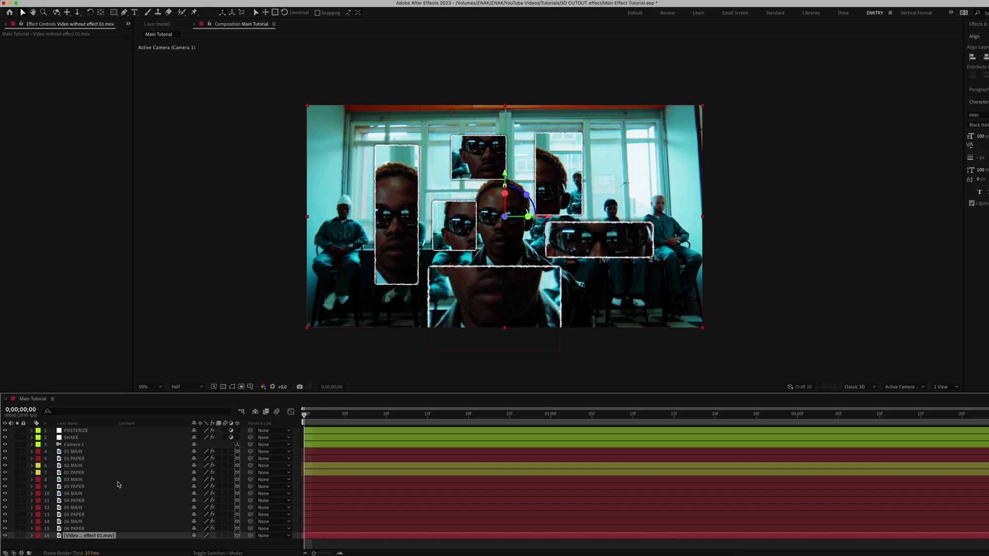
Brighten the background video with Curves and apply Lumetri Color with saturation 150.
key("ctrl+space")
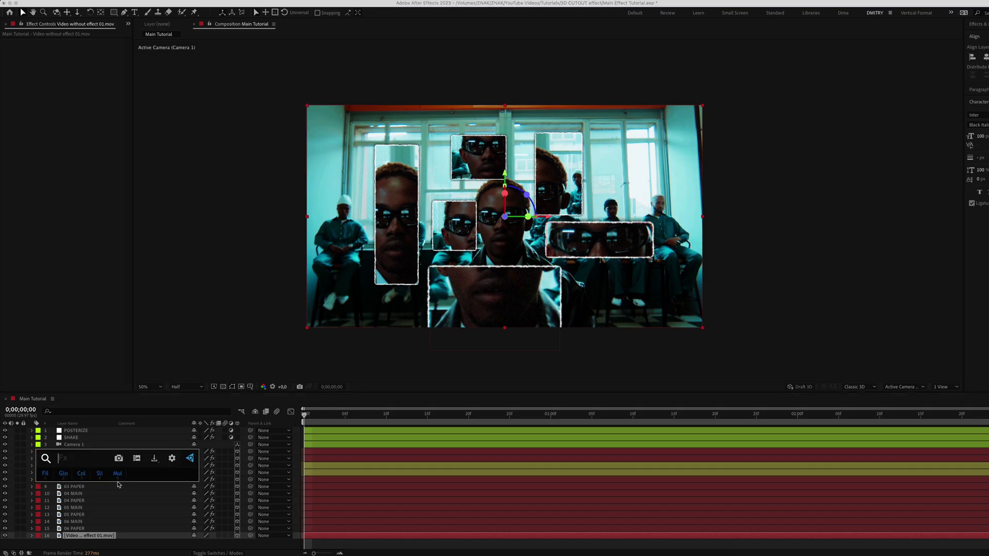
type("curves")
key("Return")
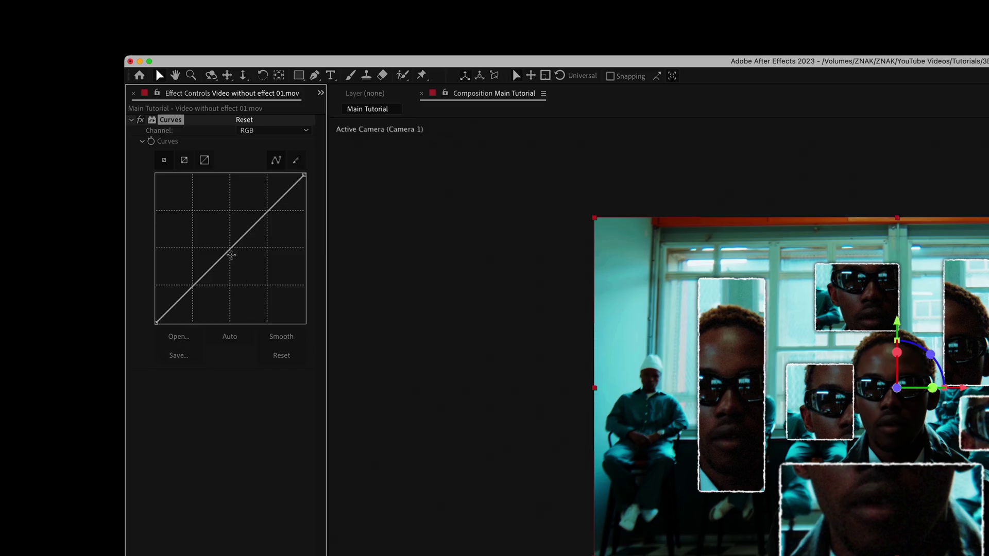
left_click_drag(231, 255, 221, 239)
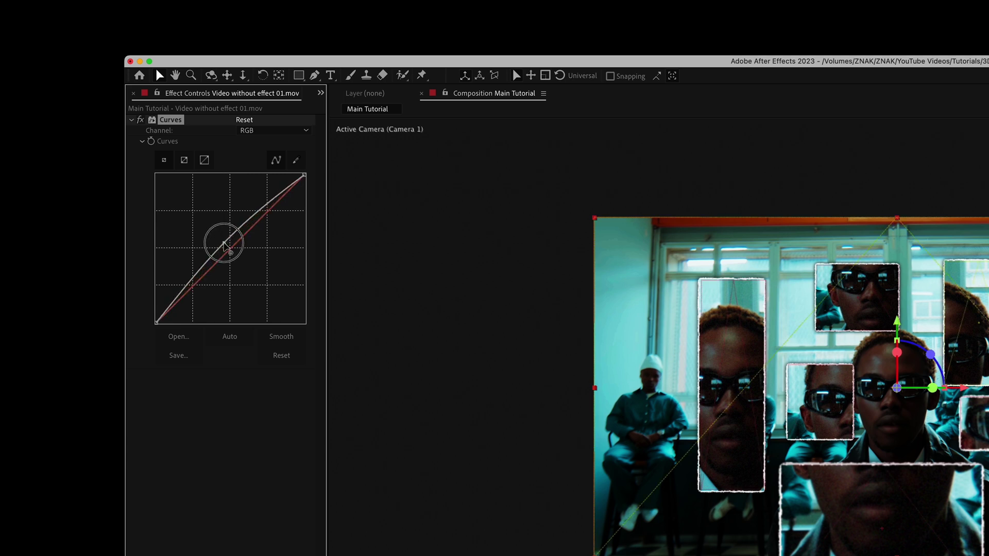
key("ctrl+space")
type("lumetri")
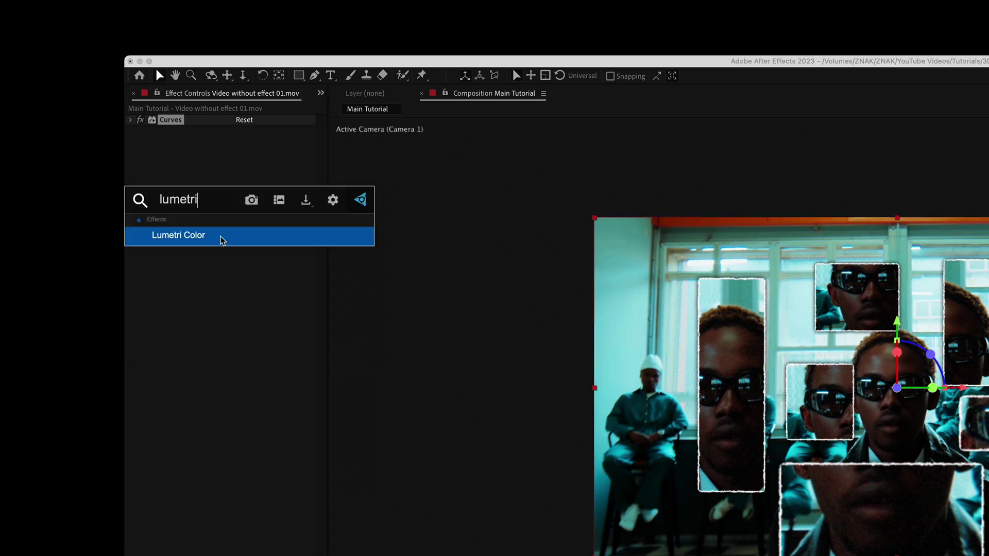
key("Return")
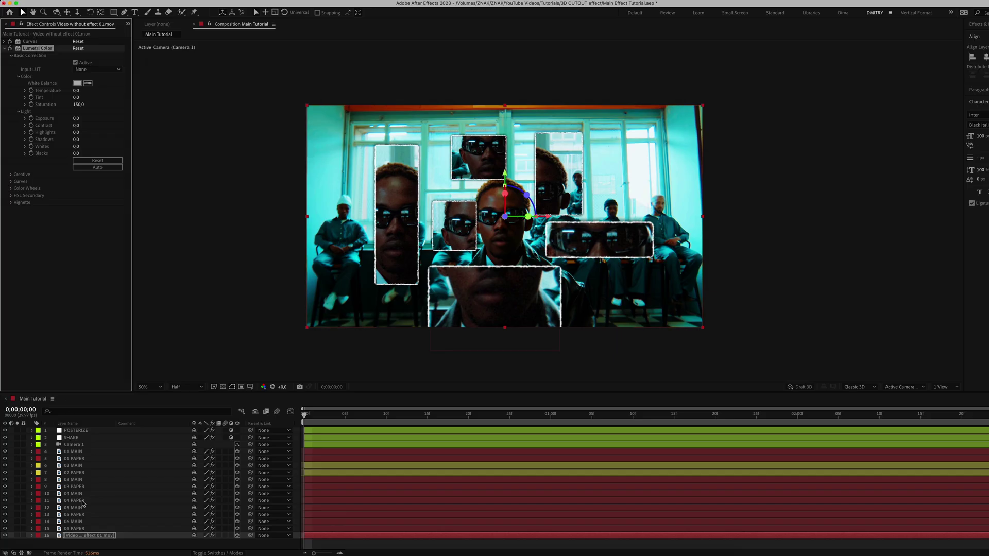
Select all six MAIN layers, 06 MAIN through 01 MAIN.
left_click(81, 522)
left_click(81, 507, "super")
left_click(82, 494, "super")
left_click(82, 479, "super")
left_click(82, 466, "super")
left_click(82, 452, "super")
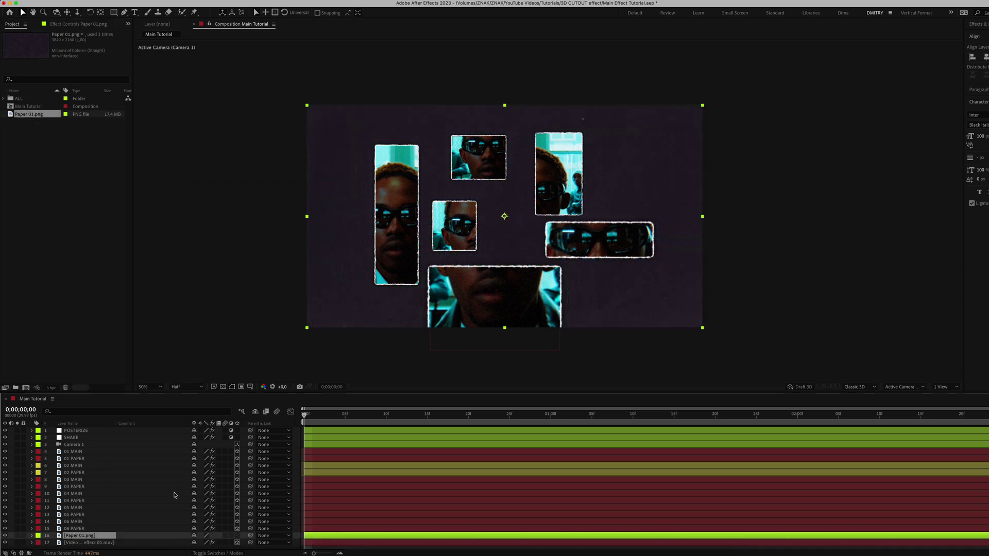
Set the Paper 01.png layer's blend mode to Screen.
left_click(210, 554)
left_click(202, 535)
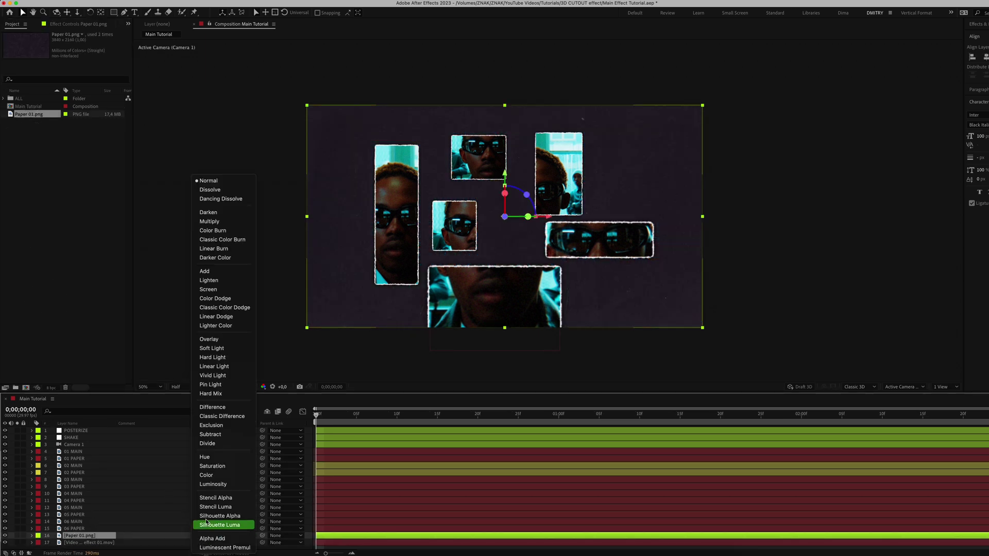
left_click(215, 289)
Darken the paper texture with Curves, pulling the midpoint down.
key("ctrl+space")
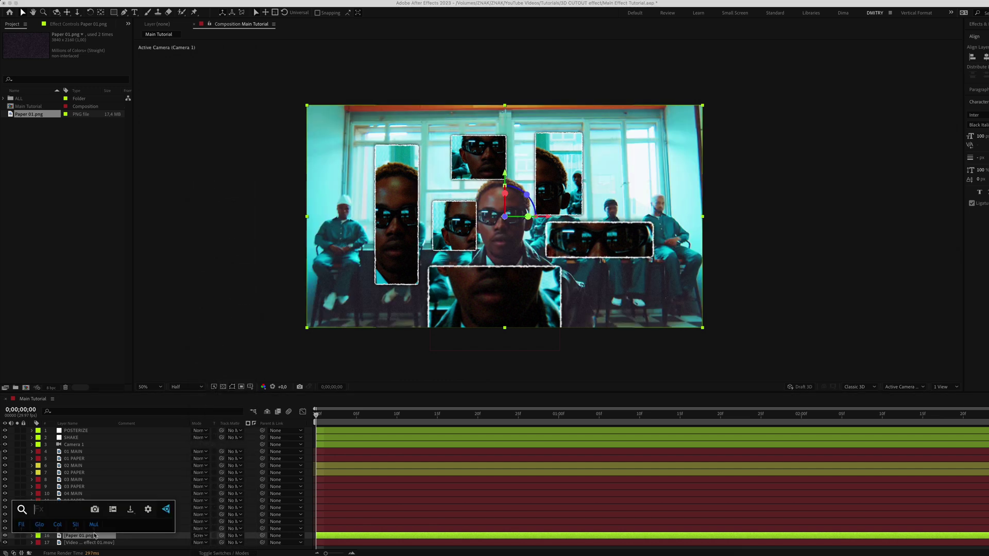
type("curv")
key("Return")
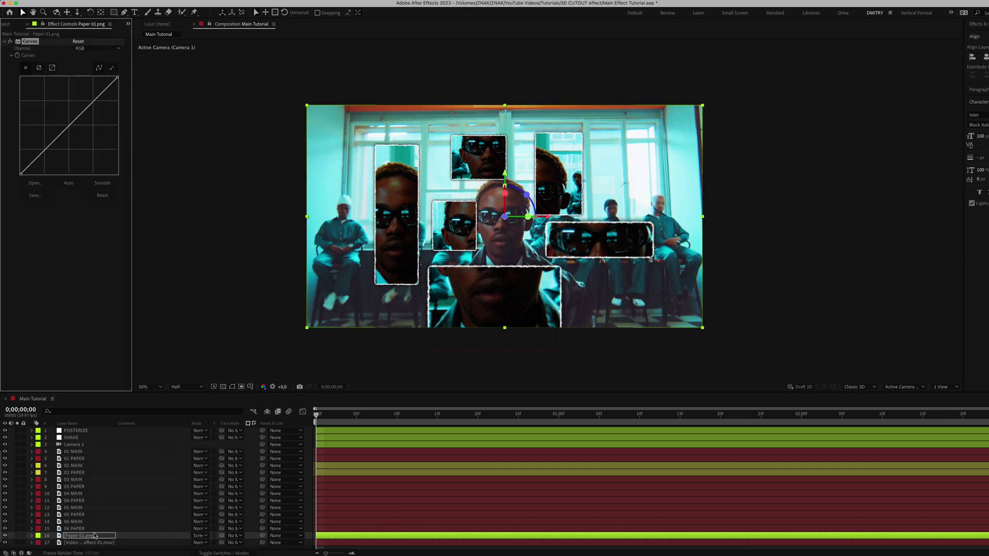
left_click_drag(68, 126, 68, 132)
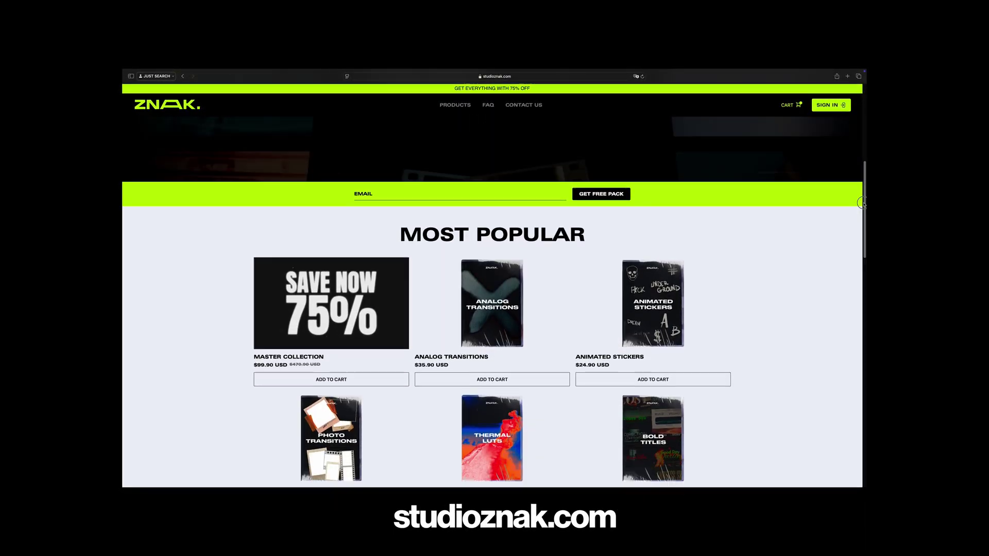
scroll(862, 204, "down", 5)
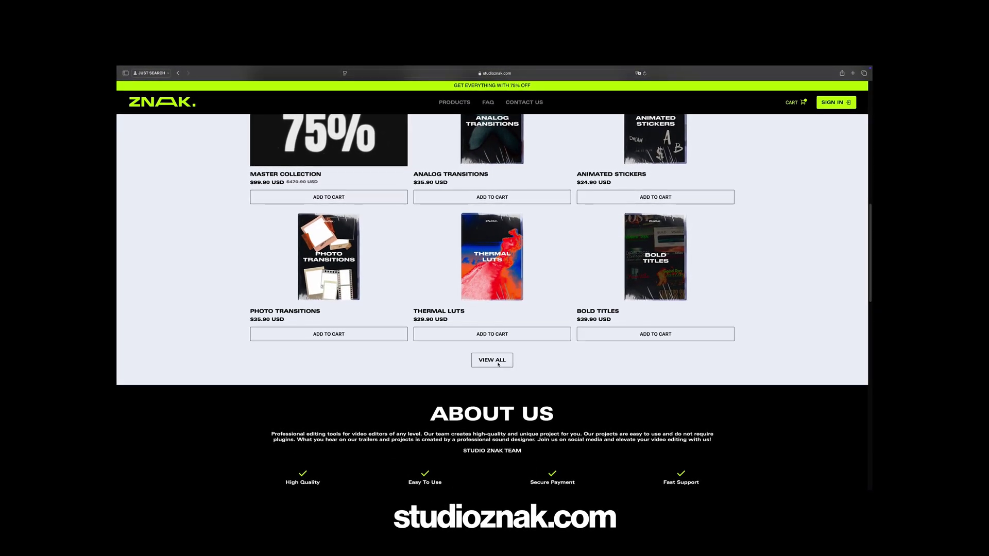
Open VIEW ALL under Most Popular on studioznak.com and scroll the products grid.
left_click(498, 363)
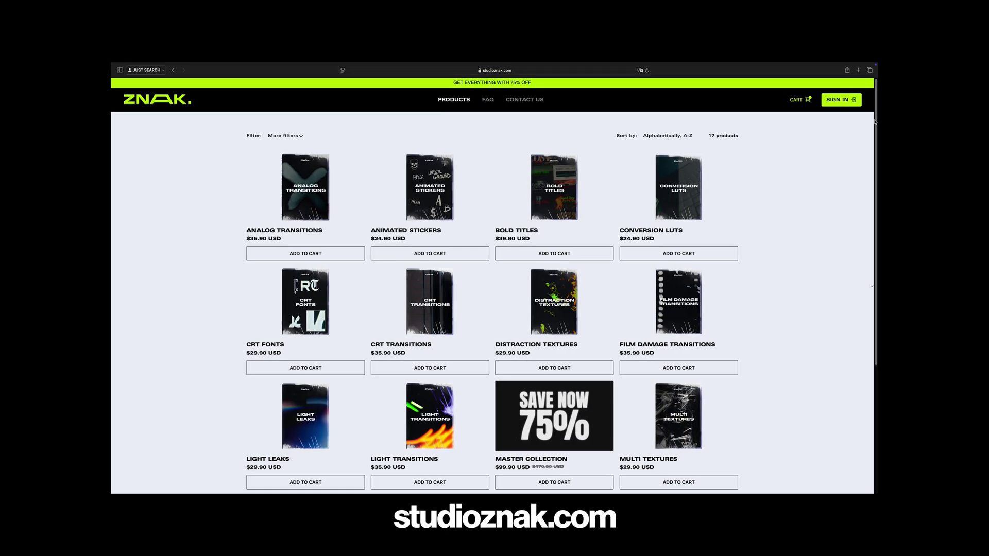
scroll(878, 134, "down", 2)
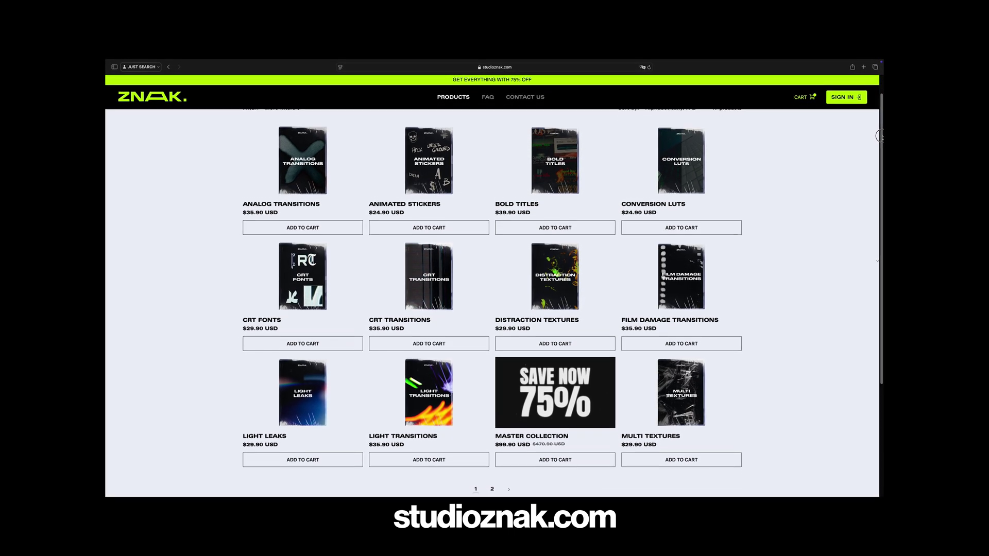
scroll(879, 135, "down", 3)
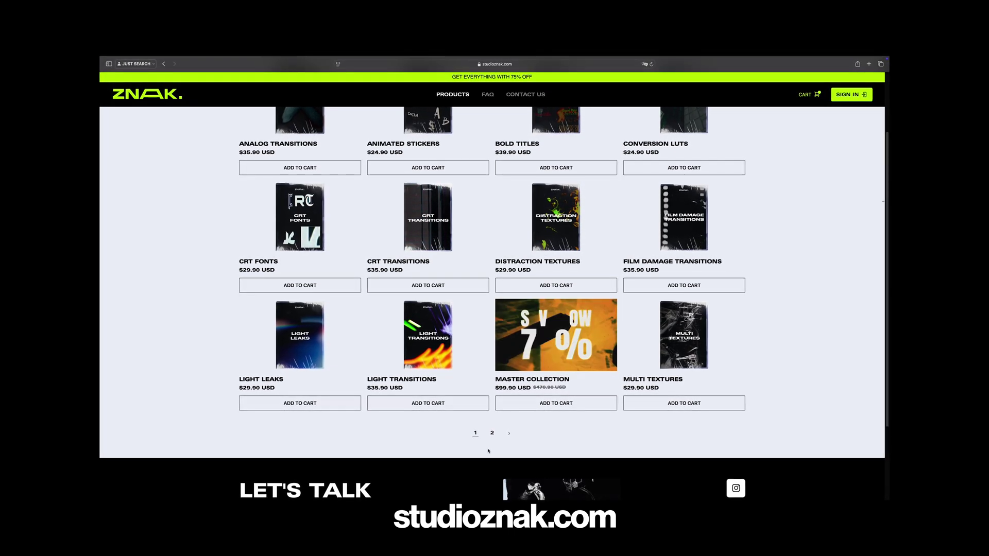